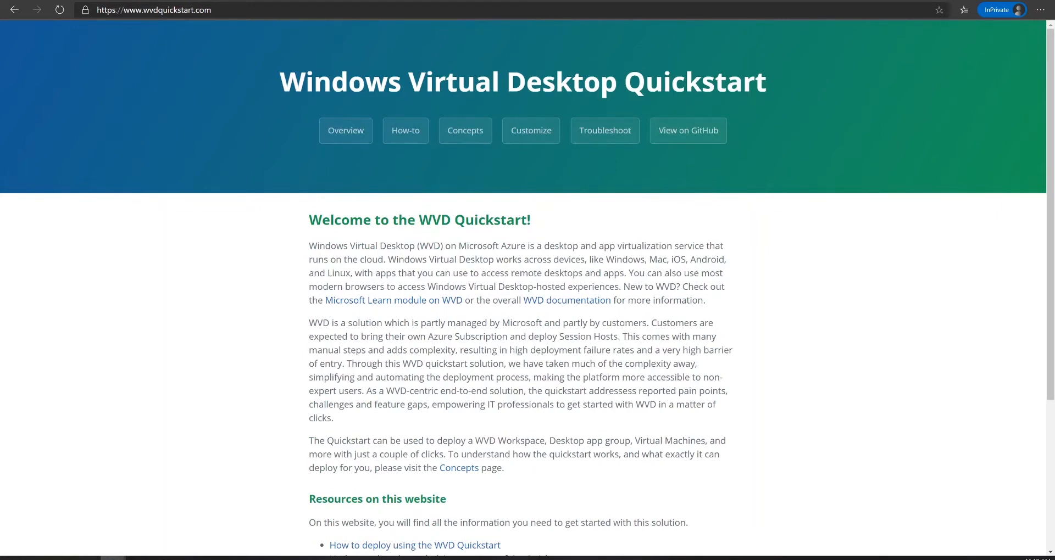
Open the how-to guide and read its Prerequisites and ARM Deployment: Azure DevOps Setup sections
left_click(415, 138)
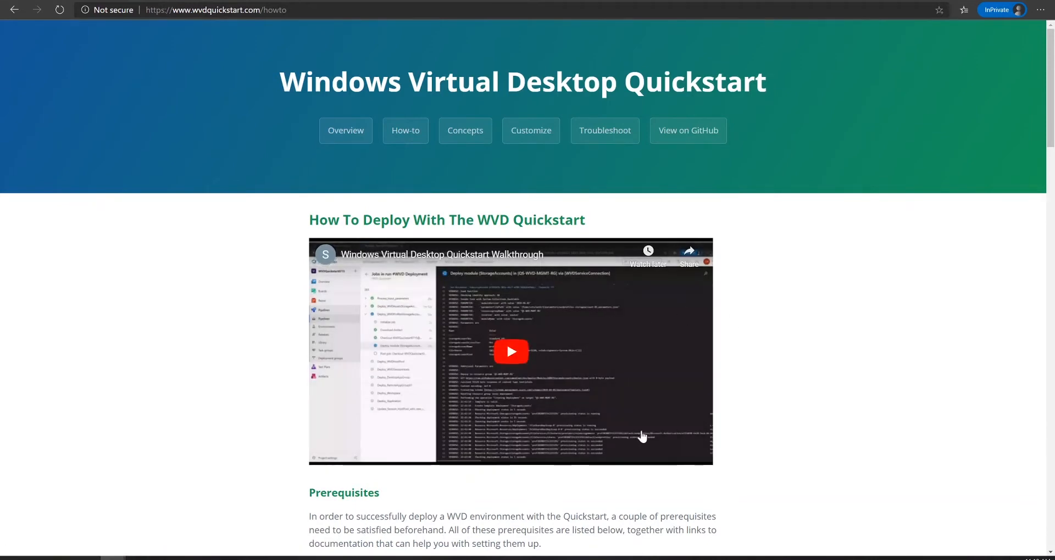
scroll(641, 437, "down", 5)
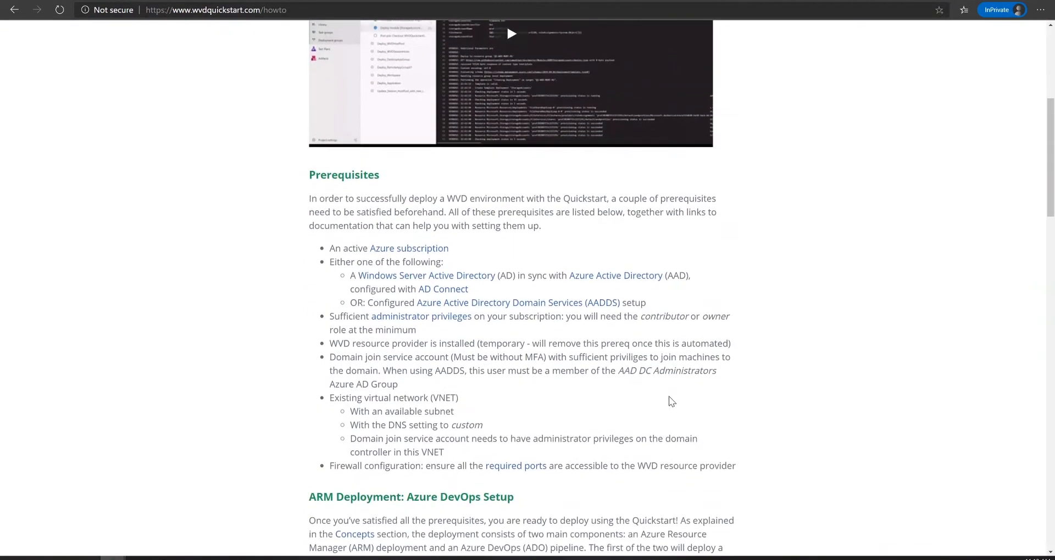
scroll(665, 398, "down", 2)
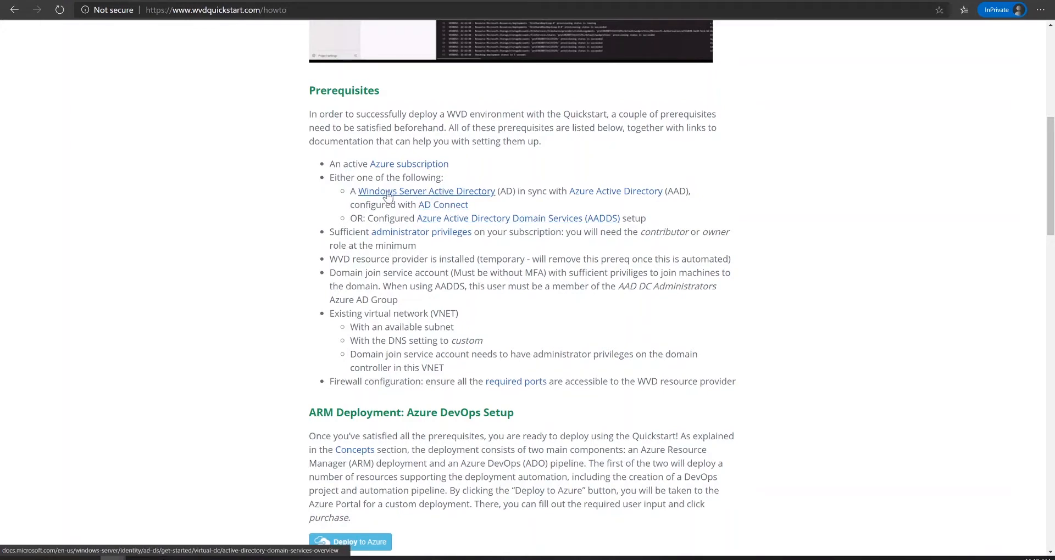
scroll(246, 313, "down", 2)
scroll(246, 316, "down", 3)
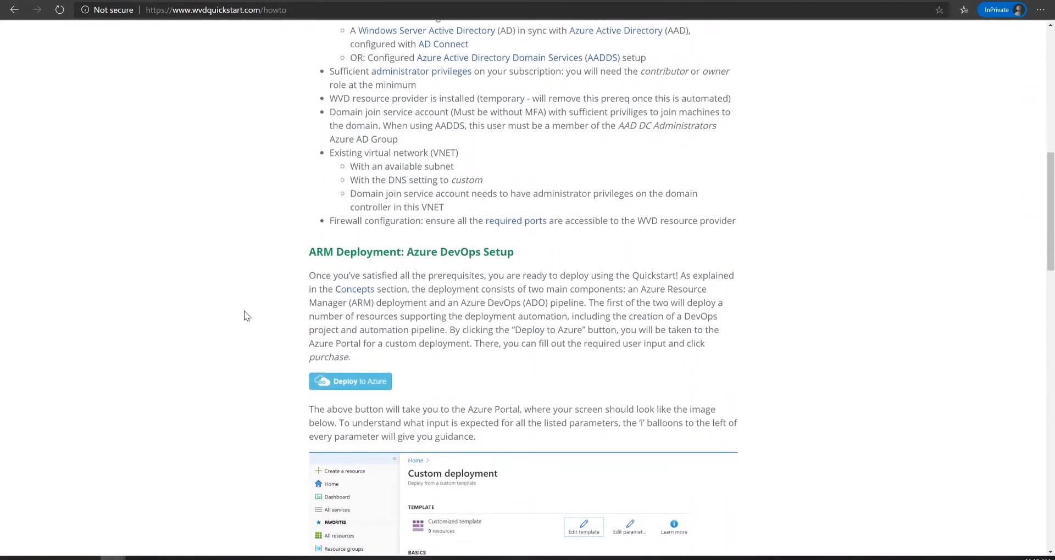
scroll(246, 317, "up", 6)
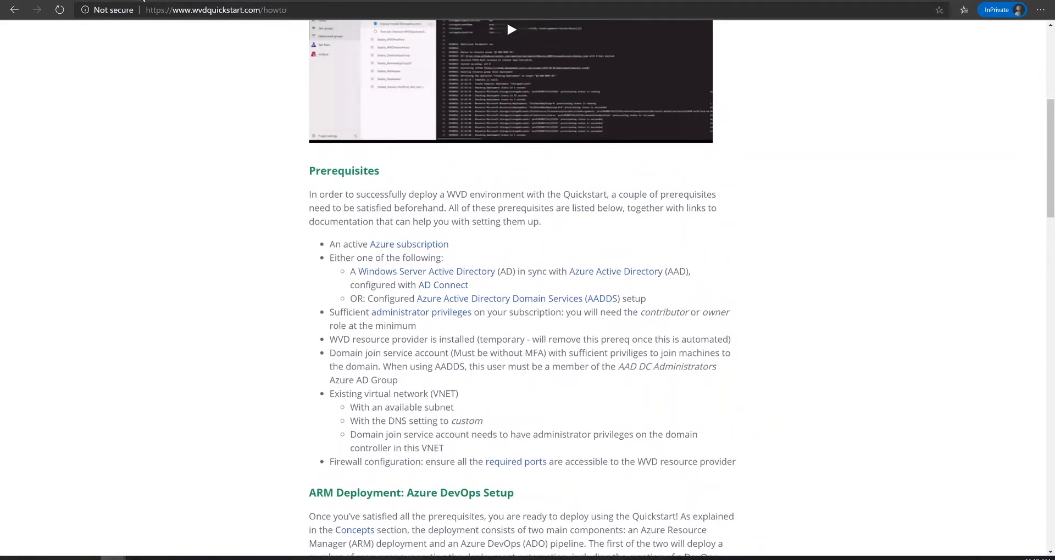
Load portal.azure.com in a new tab and deploy the AD Forest VM template to resource group AD
key("ctrl+t")
type("port")
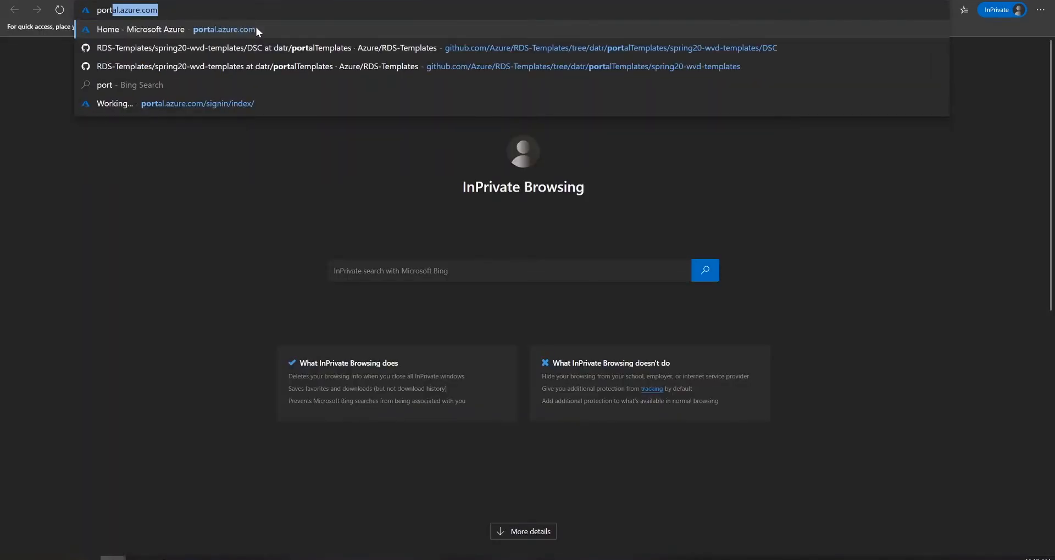
key("Return")
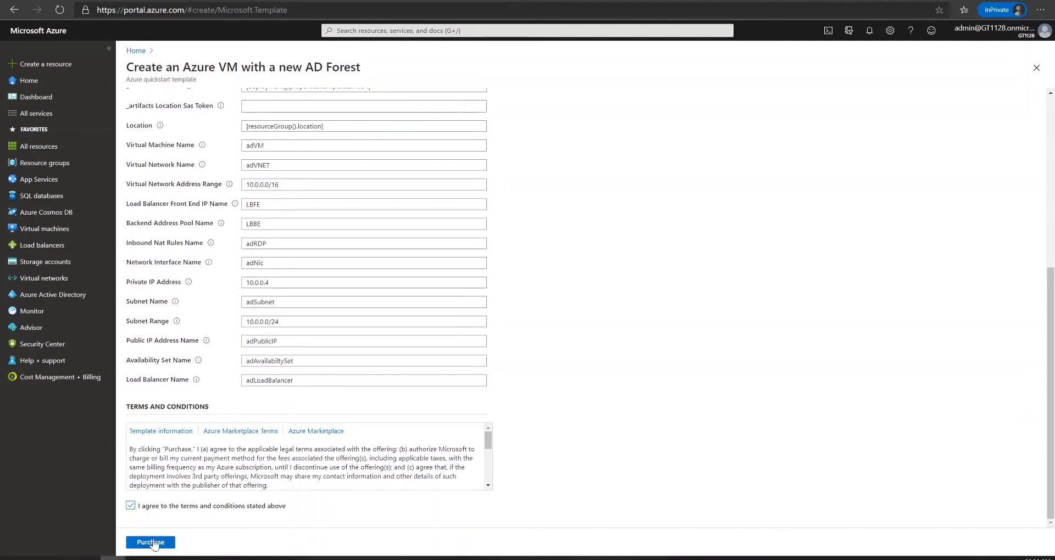
left_click(153, 542)
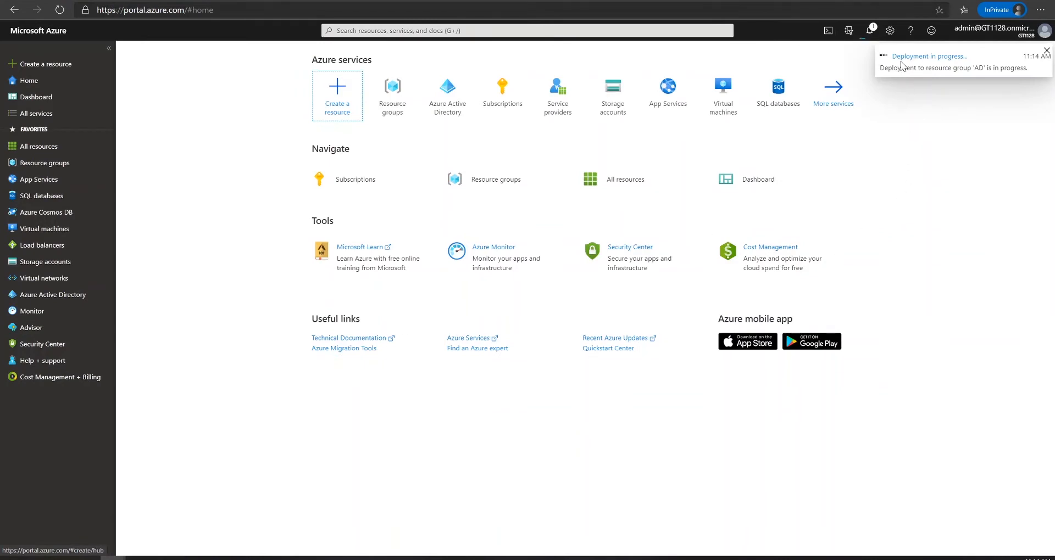
left_click(904, 59)
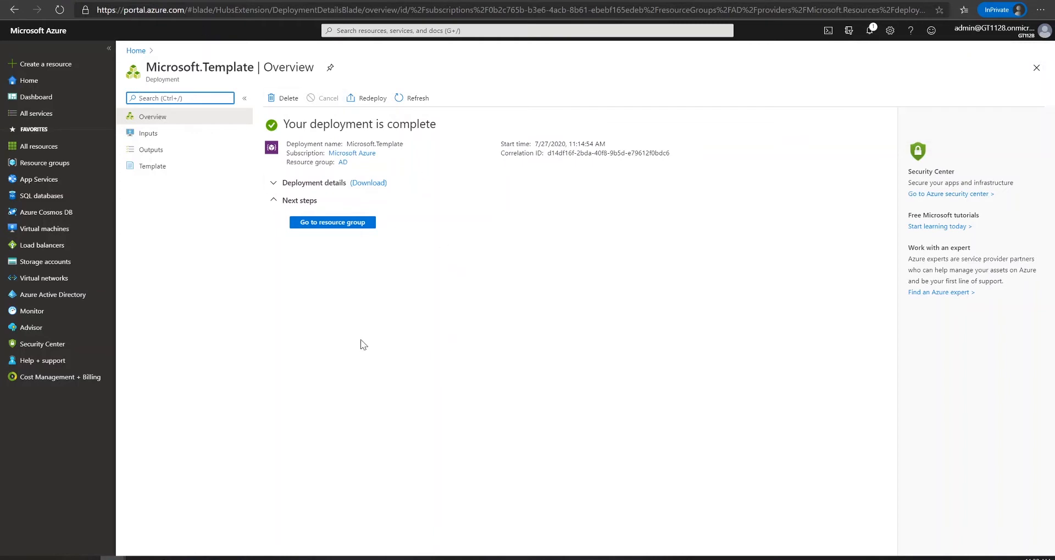
Open adVM from the AD resource group and show its RDP Connect page (10.0.0.4, port 3389)
left_click(335, 224)
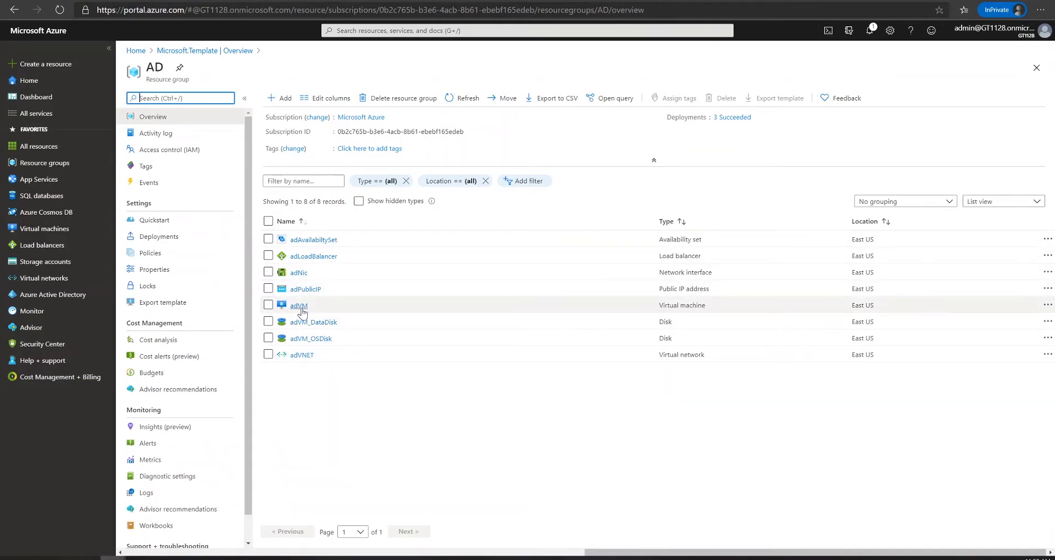
left_click(302, 311)
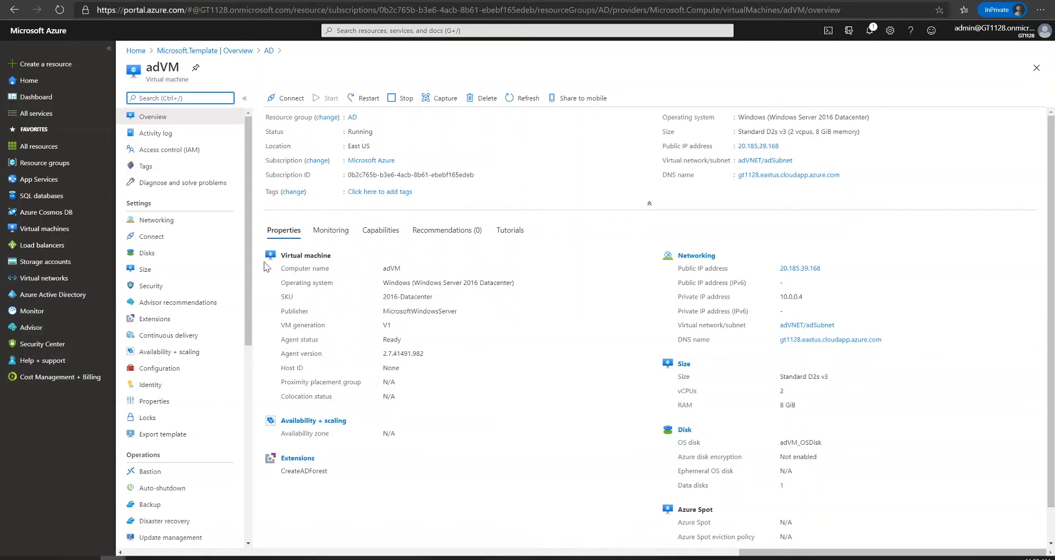
left_click(158, 238)
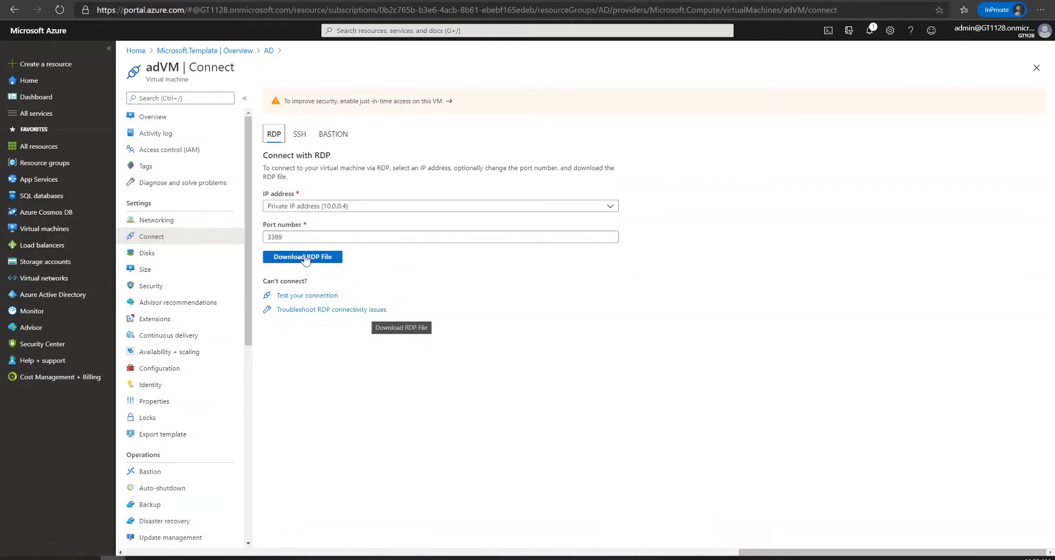
Download the adVM RDP file for load balancer public IP 20.185.39.168 and open it
left_click(304, 210)
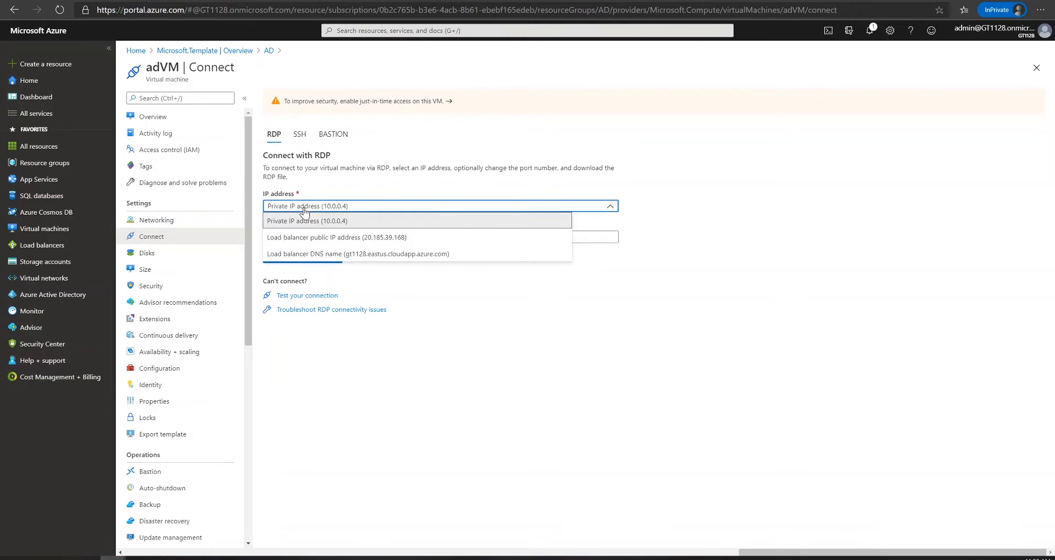
left_click(313, 239)
left_click(296, 259)
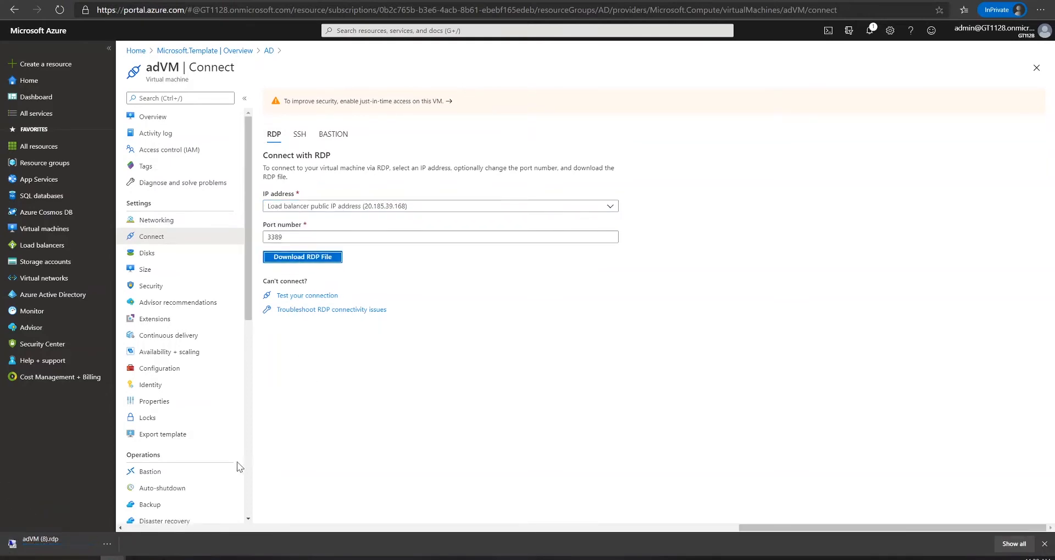
left_click(60, 540)
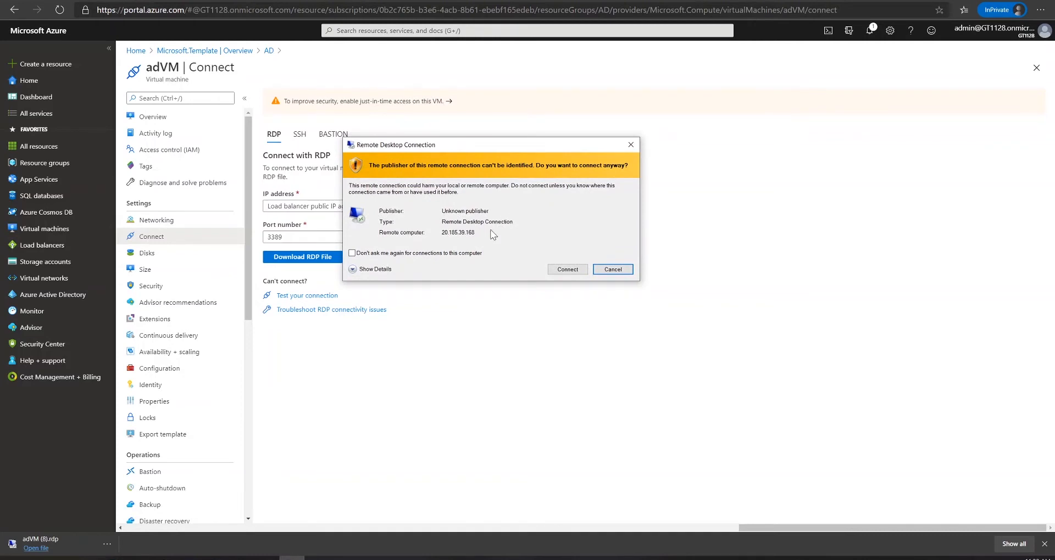
Connect to adVM with the admin account's username and password, accepting the publisher and certificate warnings
left_click(553, 269)
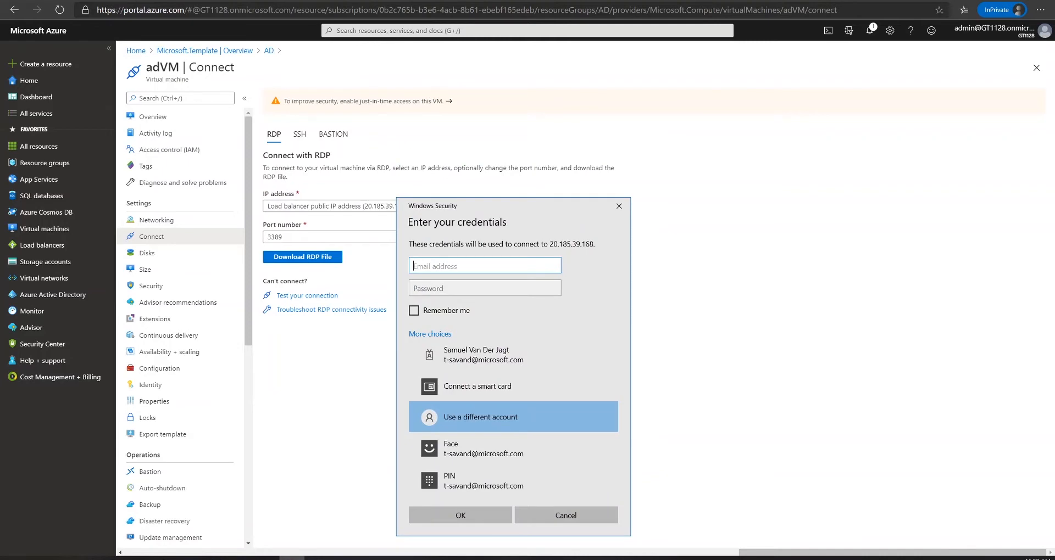
key("Tab")
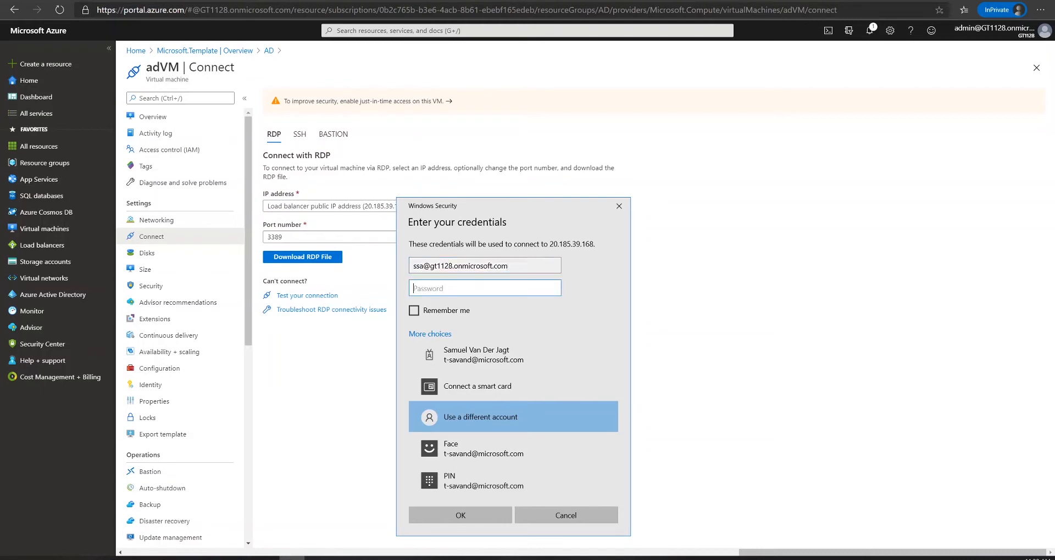
type("•")
key("Return")
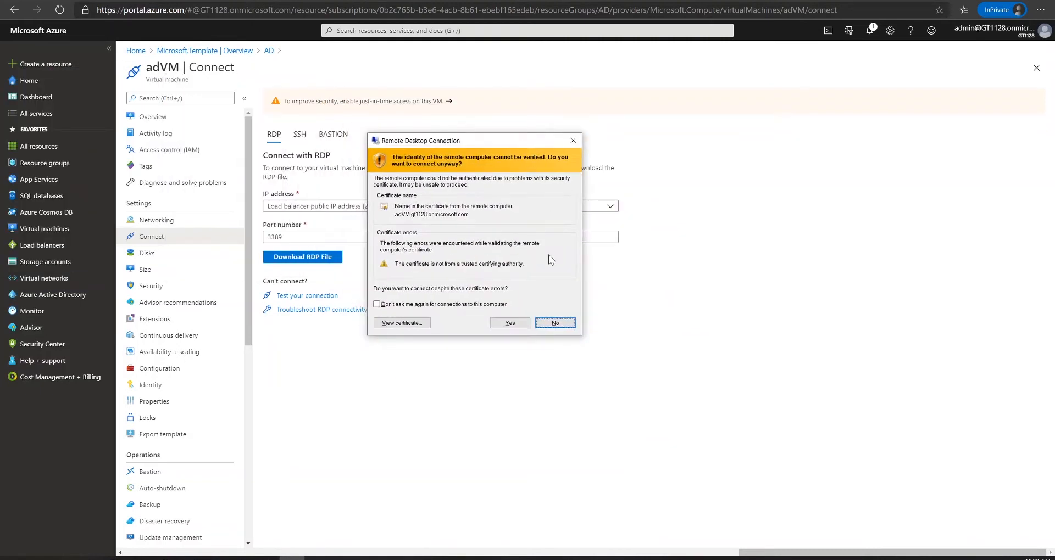
left_click(504, 326)
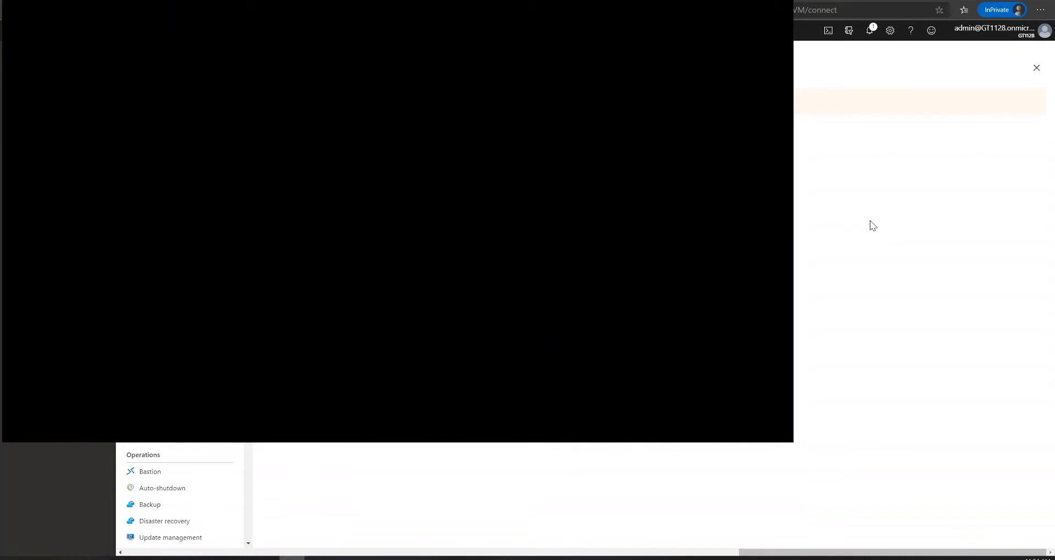
Search Bing for 'azure ad connect' and download AzureADConnect (1).msi from the Microsoft Download Center
left_click(870, 221)
left_click(264, 1)
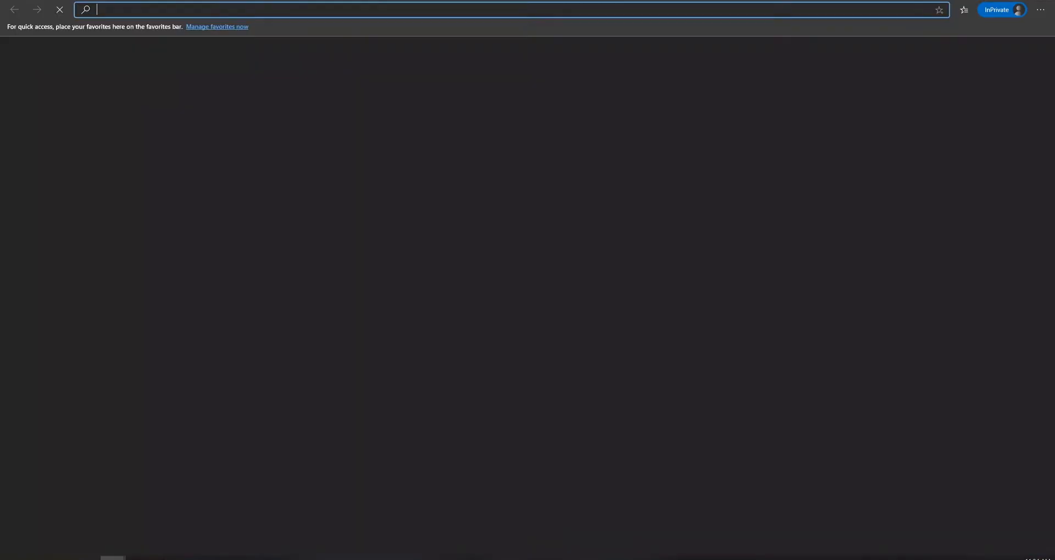
type("a")
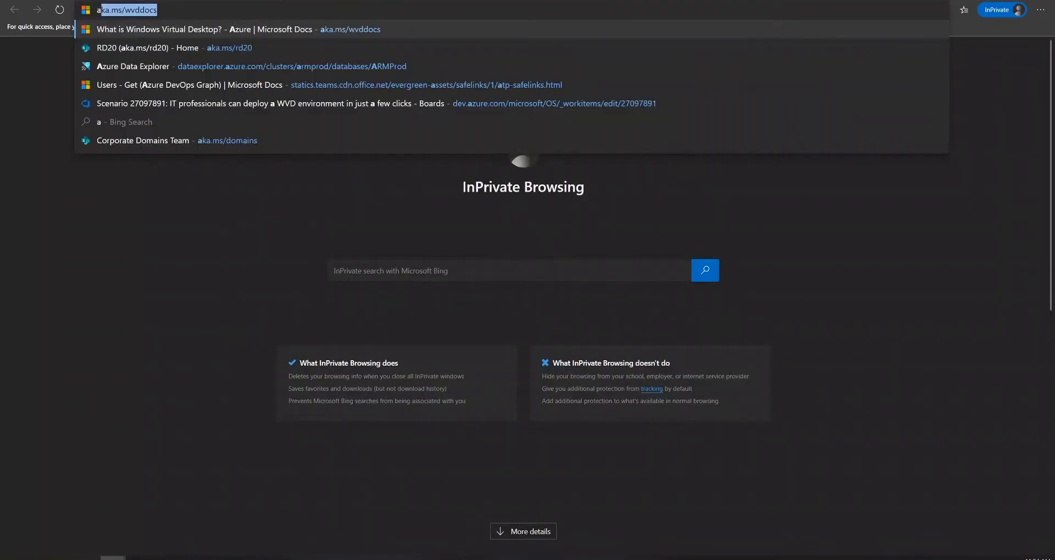
type("zure ad connect")
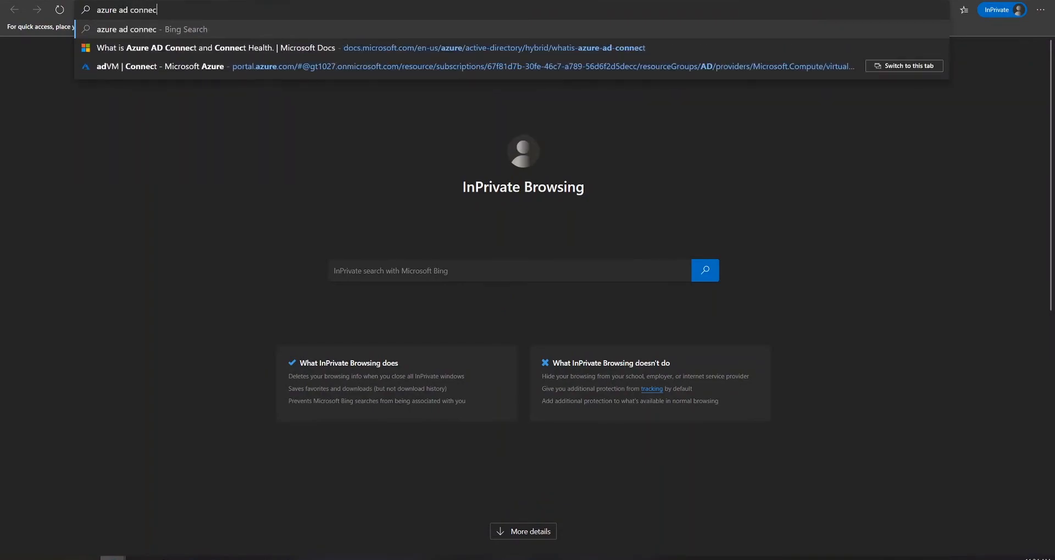
key("Return")
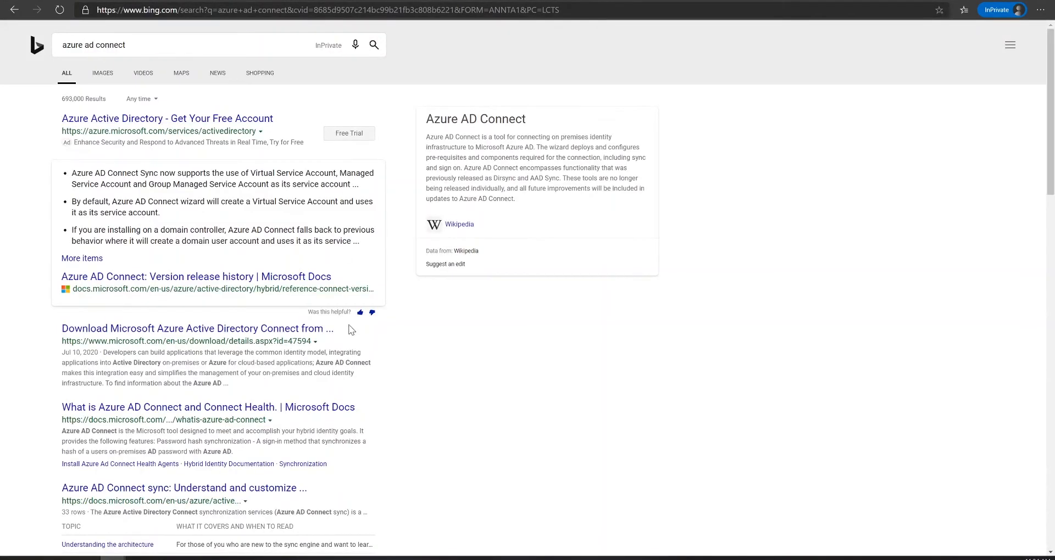
left_click(282, 329)
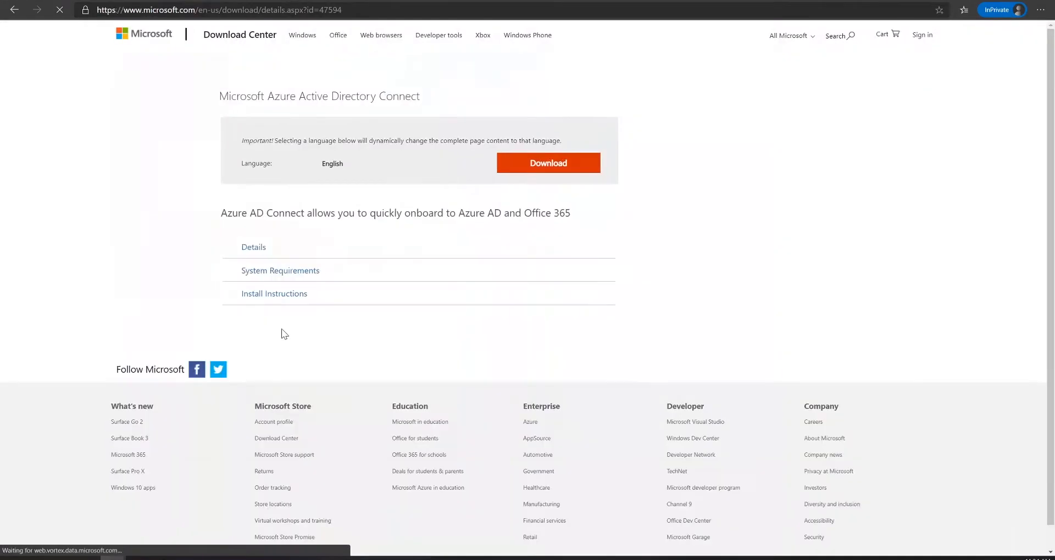
scroll(238, 430, "down", 3)
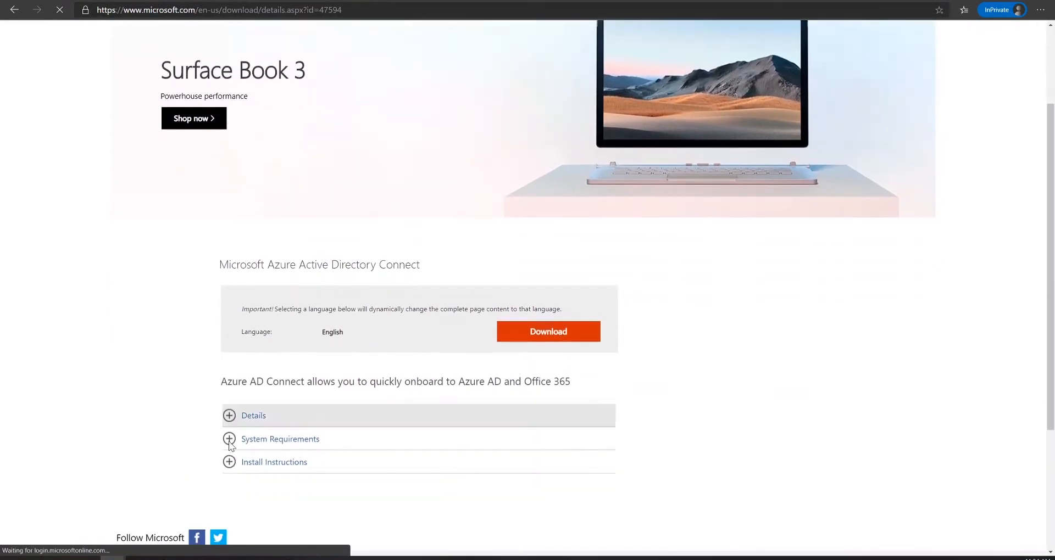
left_click(562, 299)
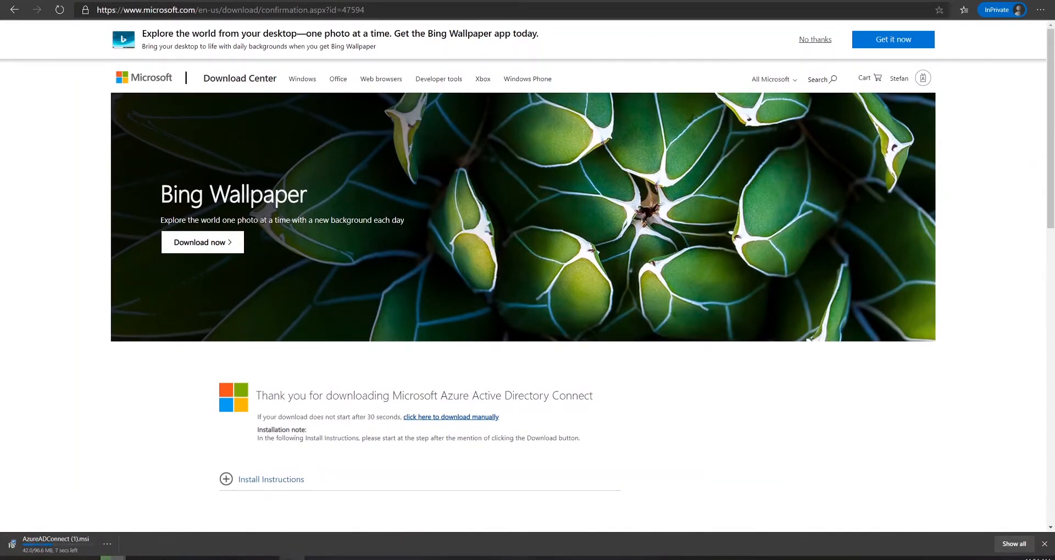
left_click(291, 557)
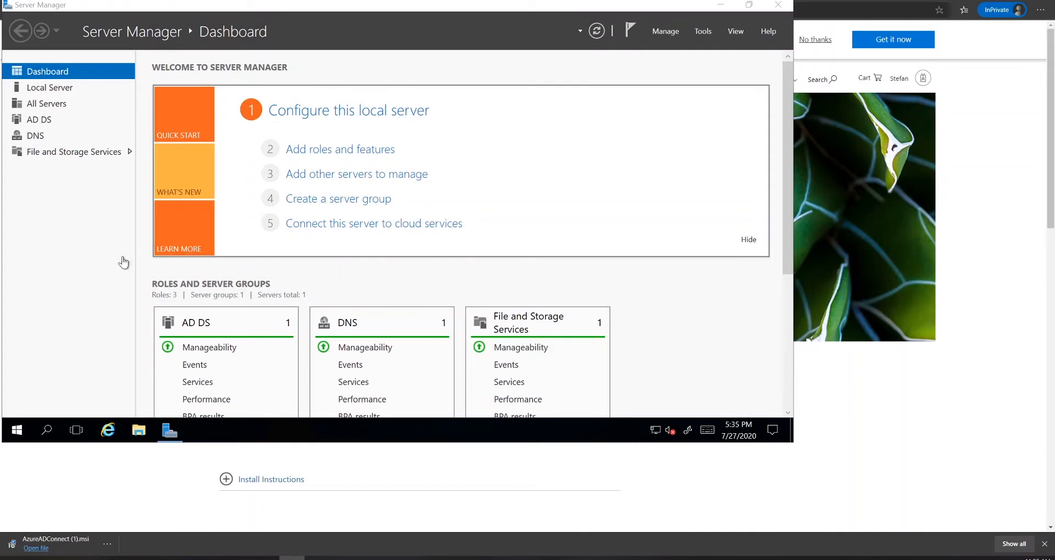
Copy AzureADConnect (1).msi from local Downloads to the adVM Desktop and run the installer
left_click(137, 435)
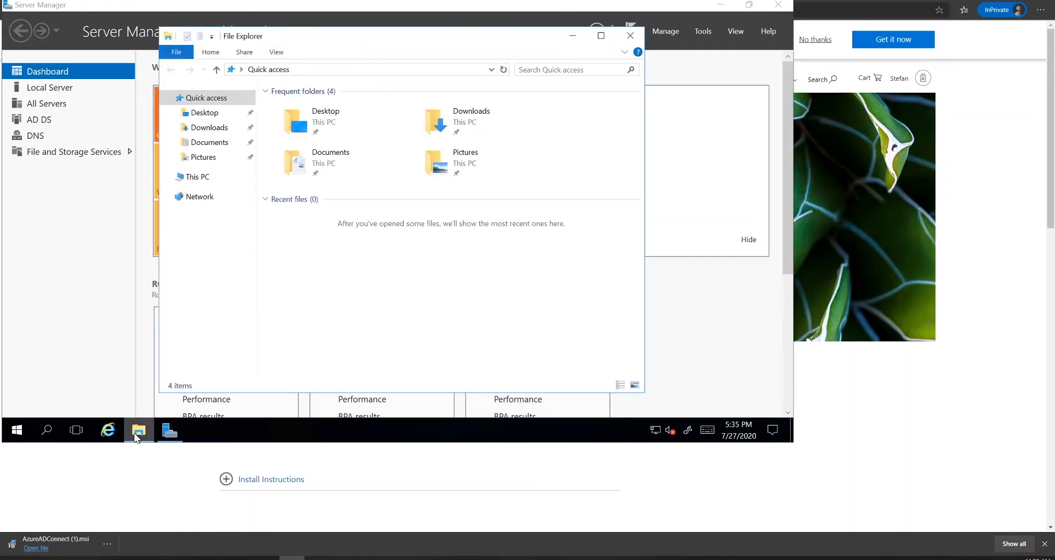
left_click(206, 113)
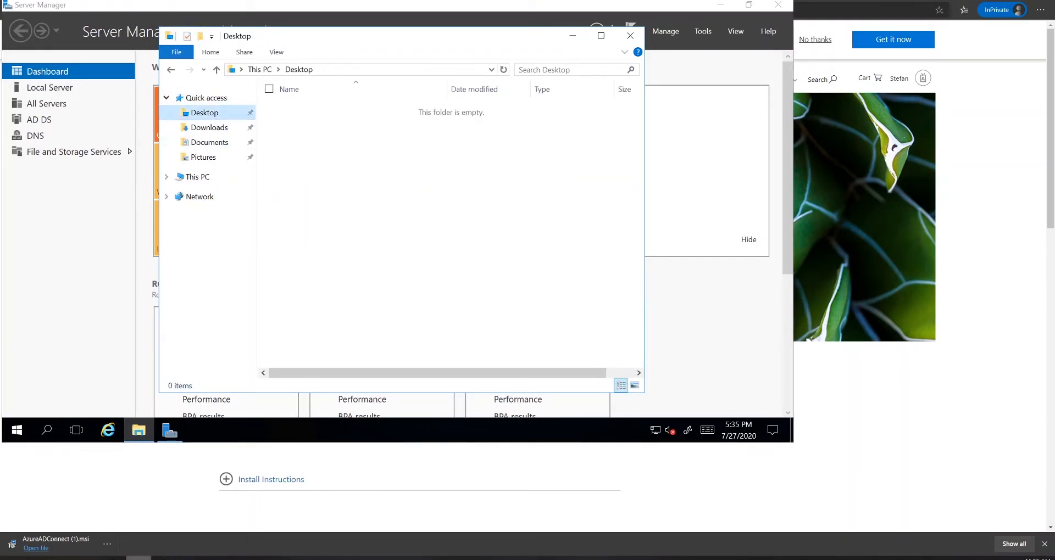
left_click_drag(0, 41, 824, 178)
left_click(586, 256)
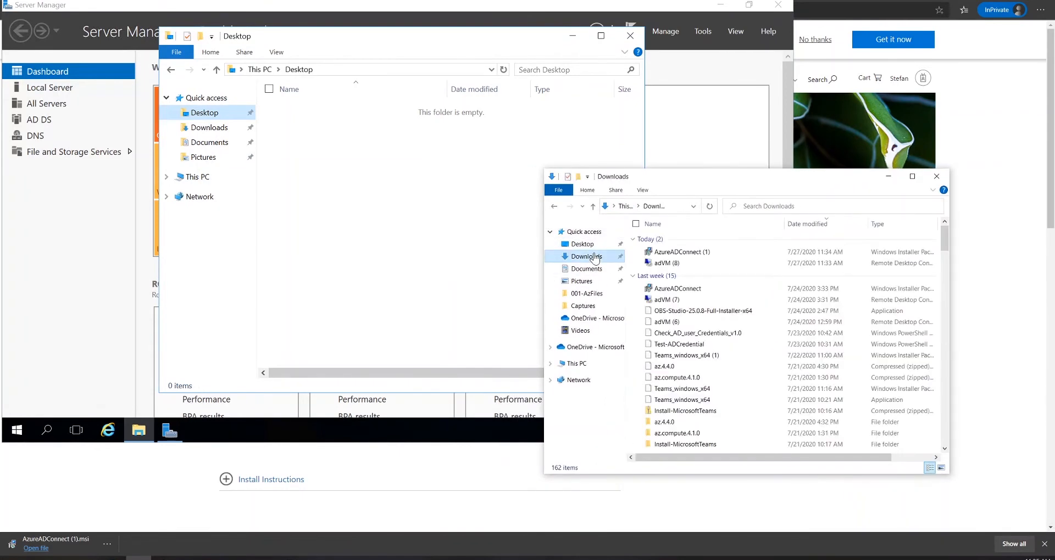
left_click_drag(696, 256, 722, 254)
left_click(335, 180)
key("ctrl+v")
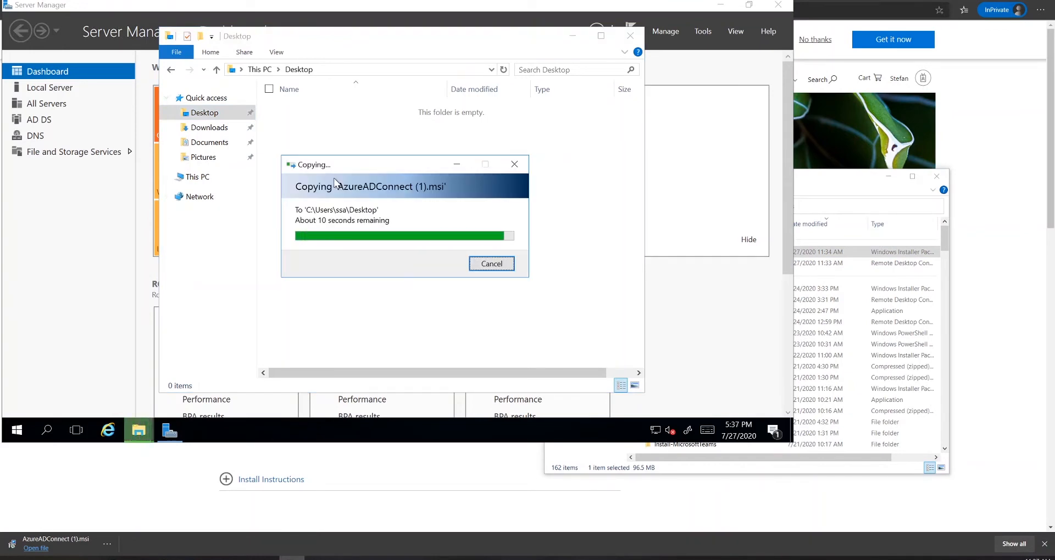
double_click(321, 108)
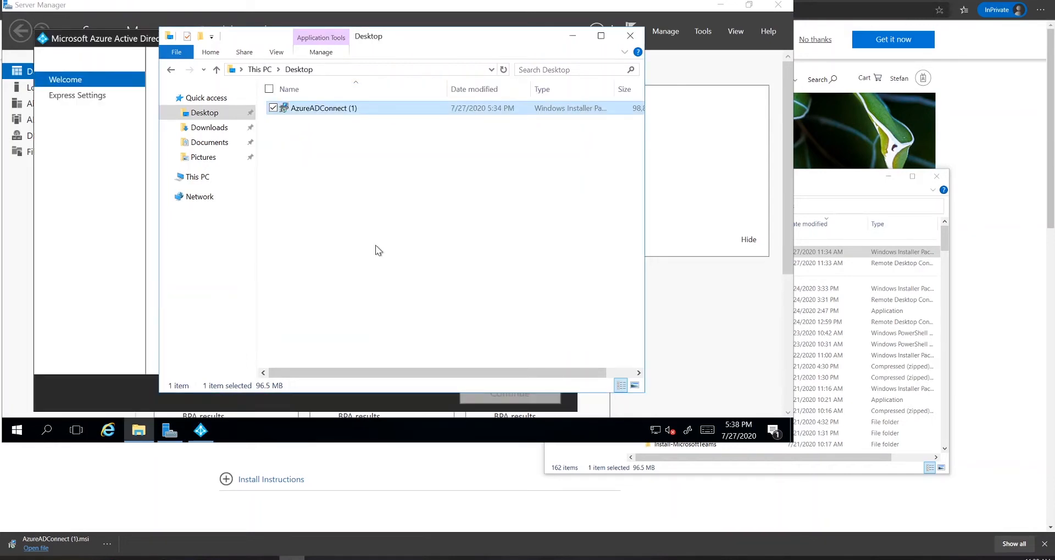
Accept the license, choose express settings, and enter the Azure AD administrator's username and password
left_click(200, 430)
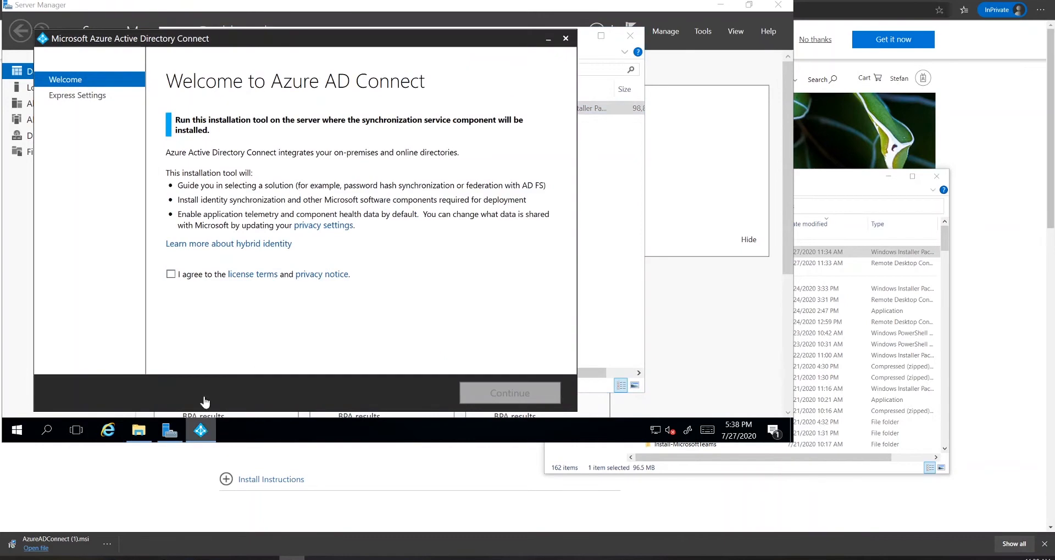
left_click(170, 274)
left_click(490, 391)
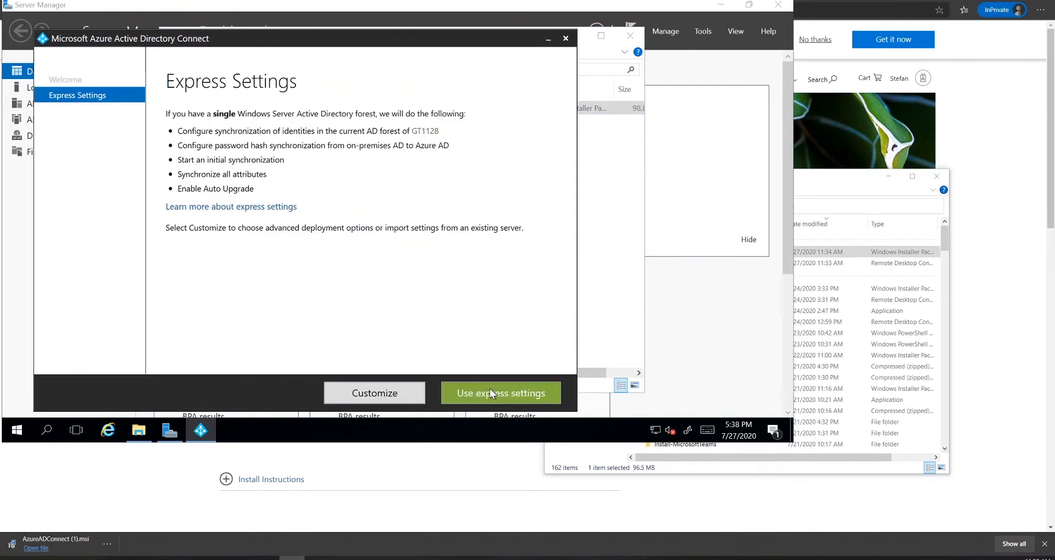
left_click(490, 395)
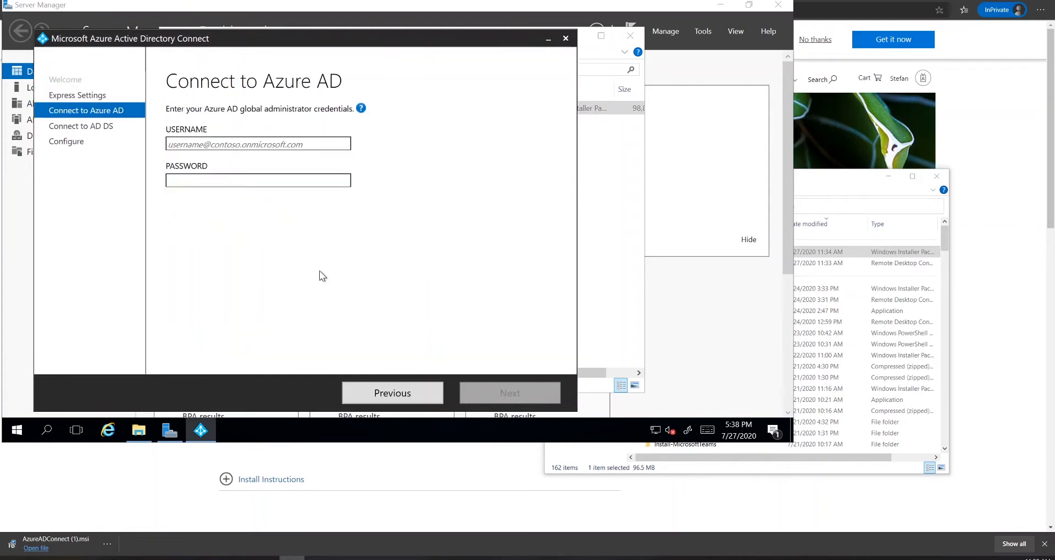
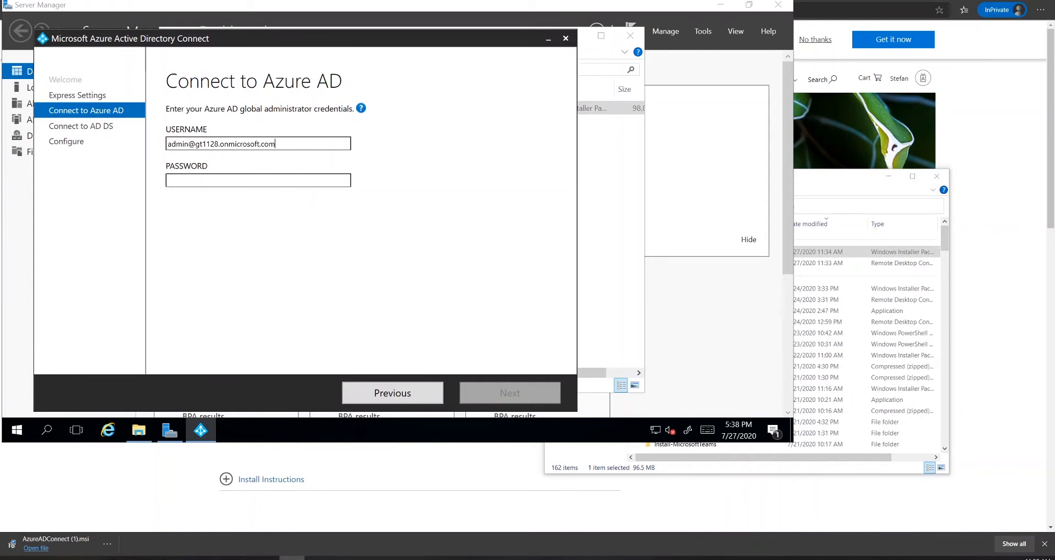
key("Tab")
type("***")
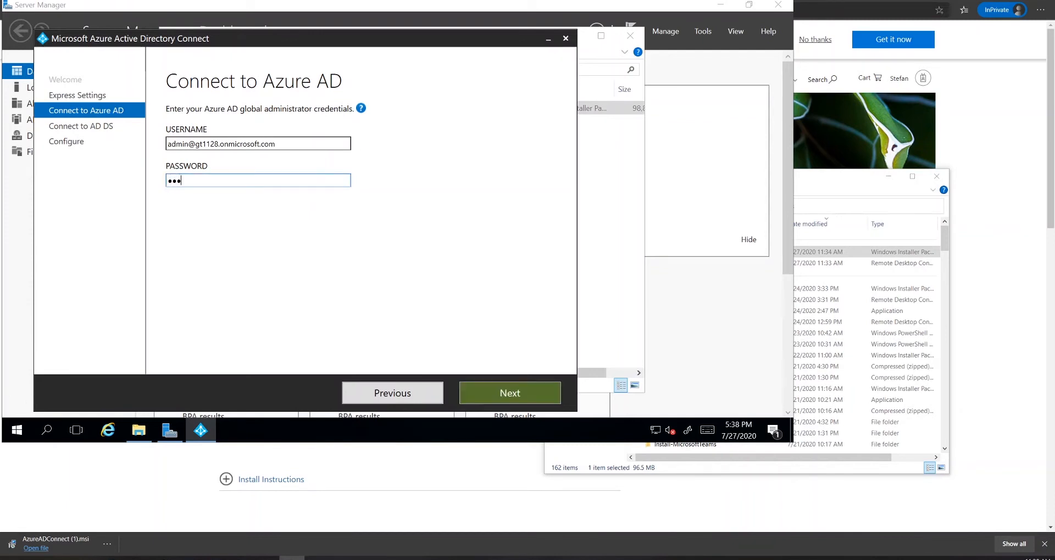
left_click(508, 395)
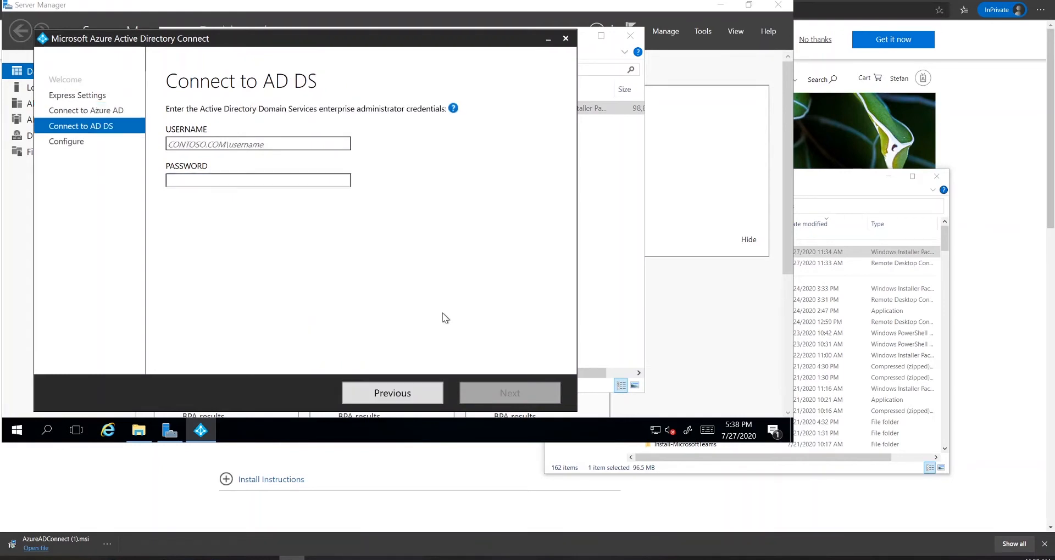
Enter the AD DS enterprise admin credentials, continue without matching UPN suffixes, install, then exit
type("gt112")
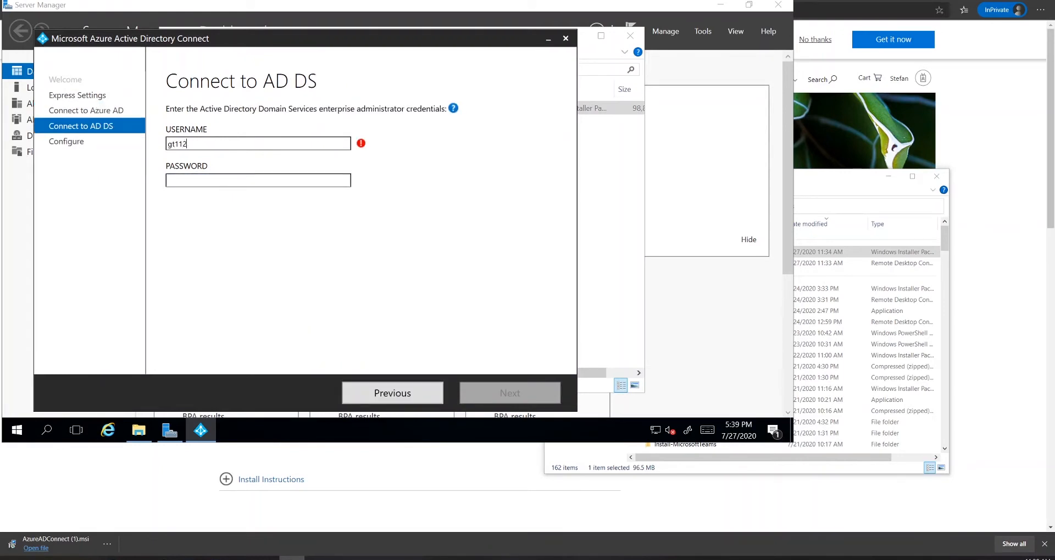
type("8\\ssa")
key("Tab")
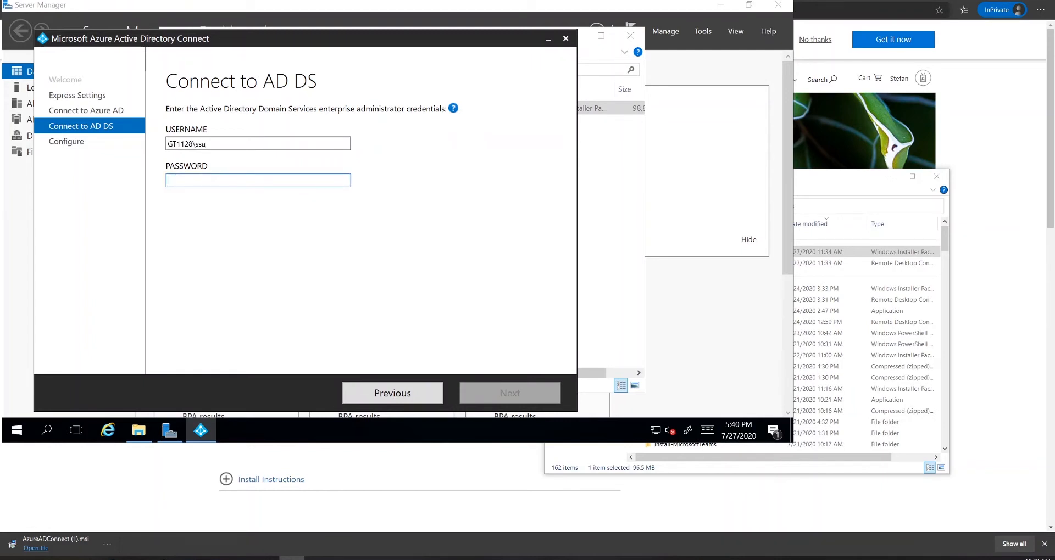
type("••")
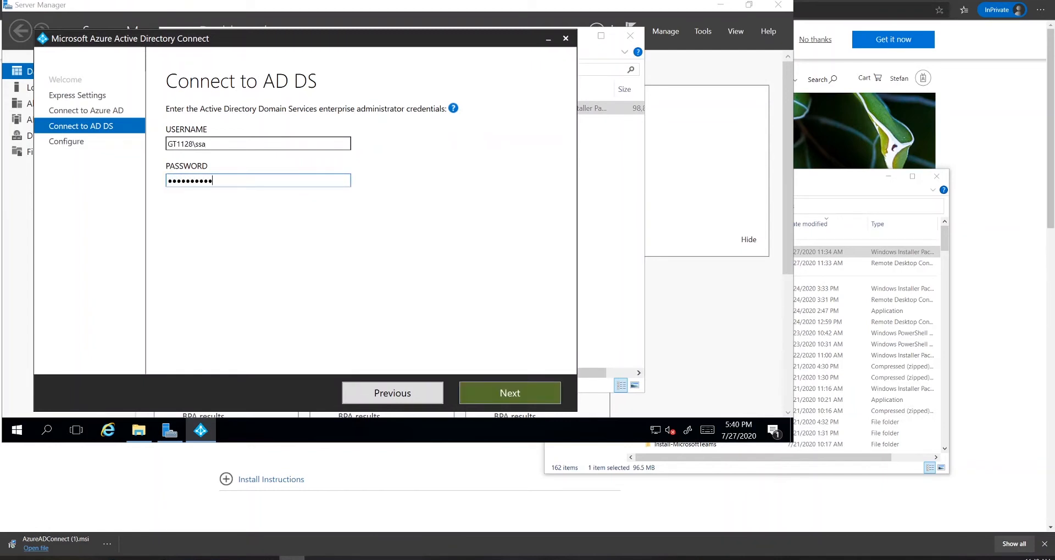
left_click(503, 391)
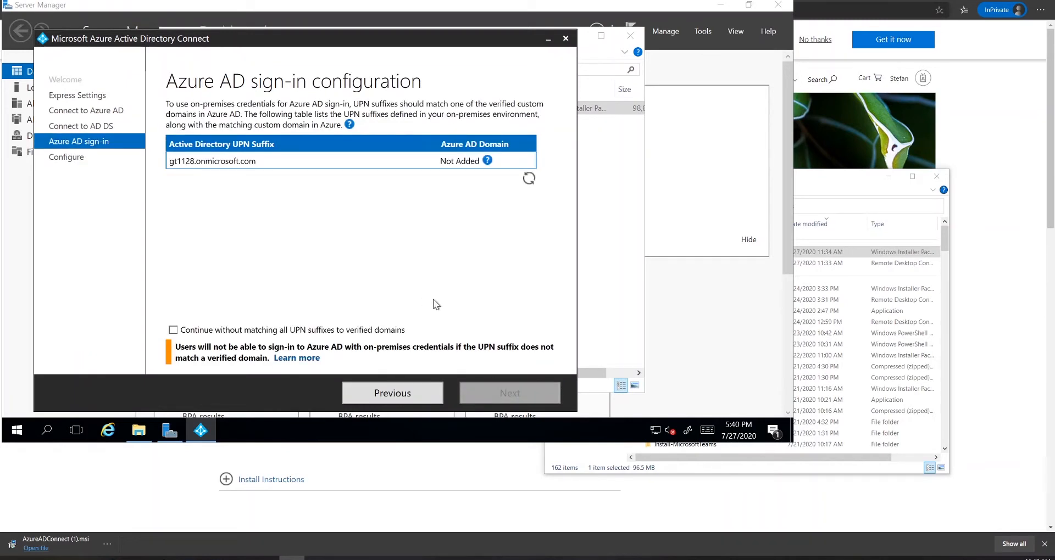
left_click(173, 329)
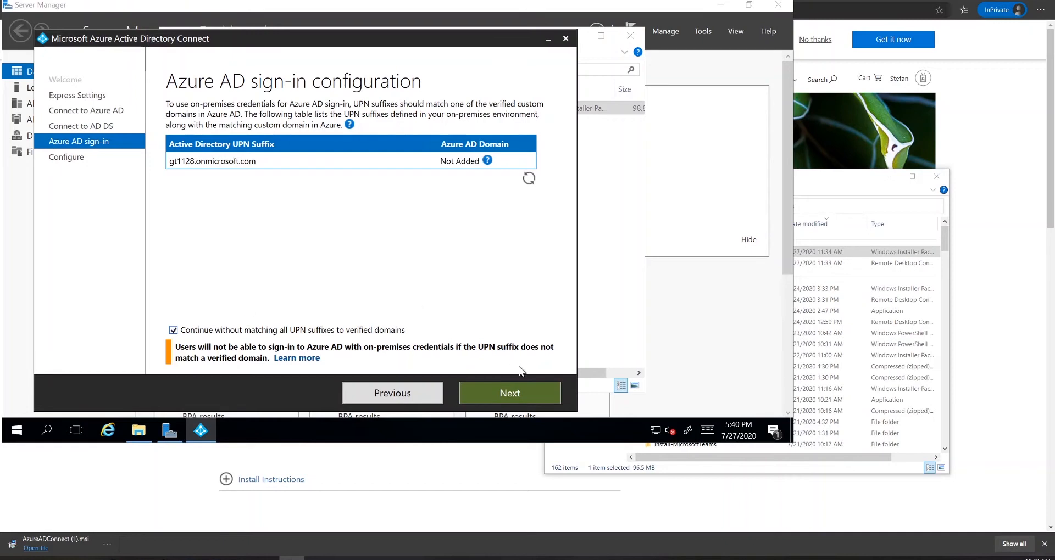
left_click(518, 393)
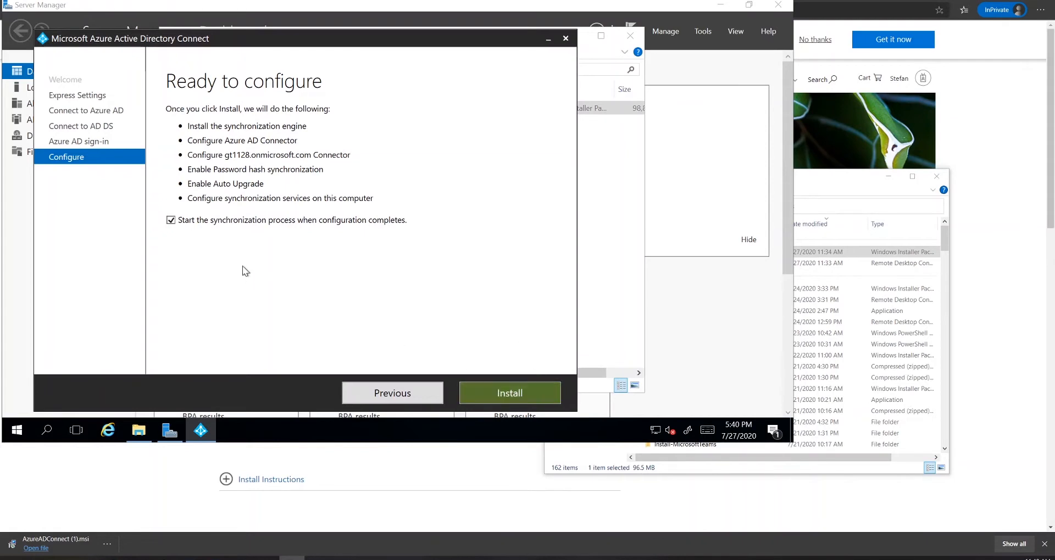
left_click(523, 393)
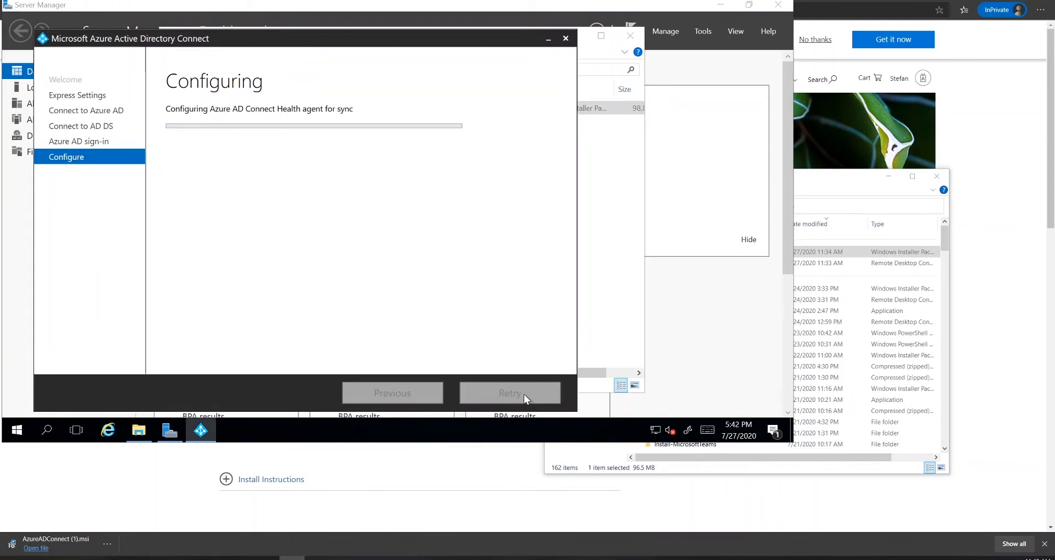
left_click(524, 394)
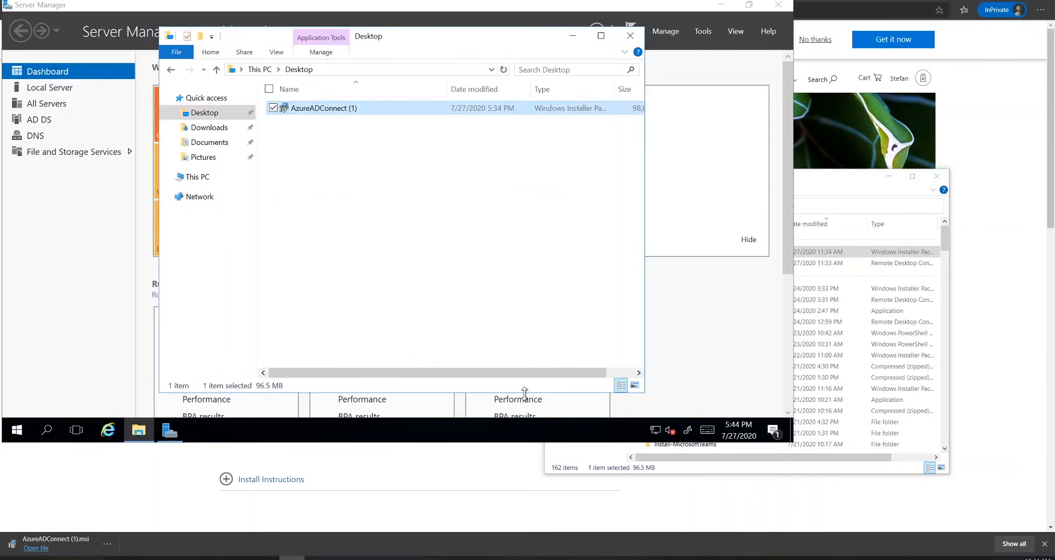
Close the remote Desktop and local Downloads folder windows and move the remote session aside
left_click(630, 36)
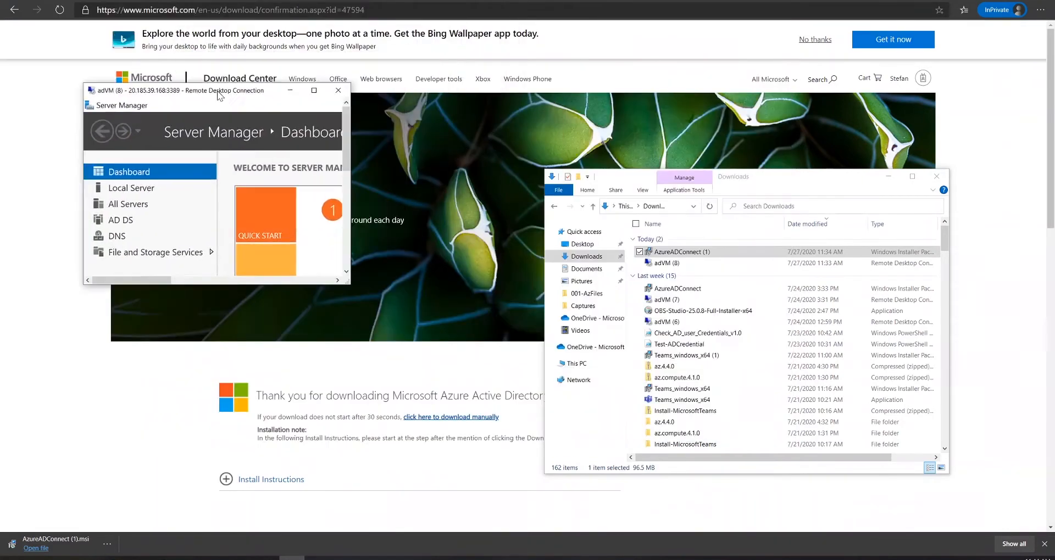
left_click_drag(219, 96, 0, 296)
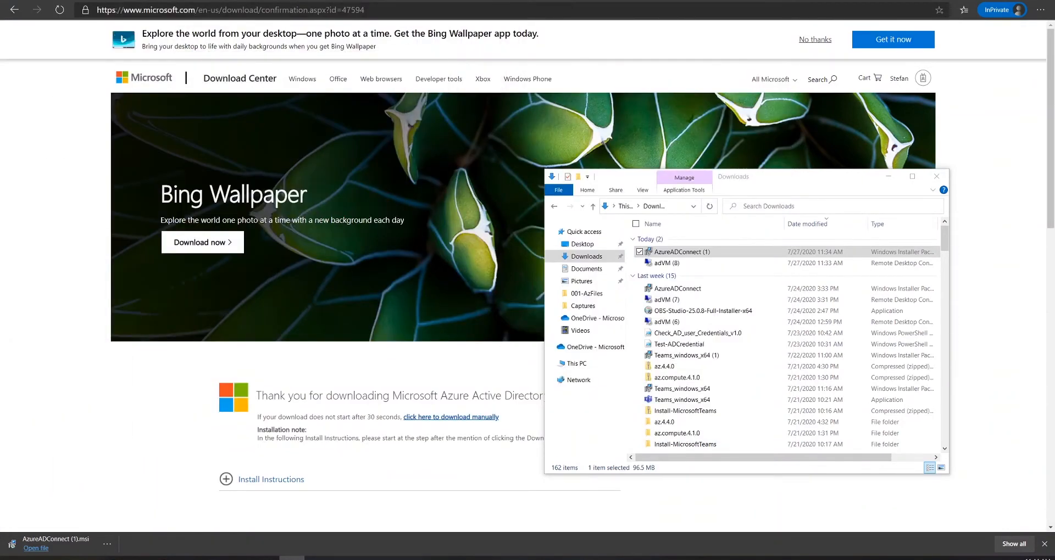
left_click(936, 176)
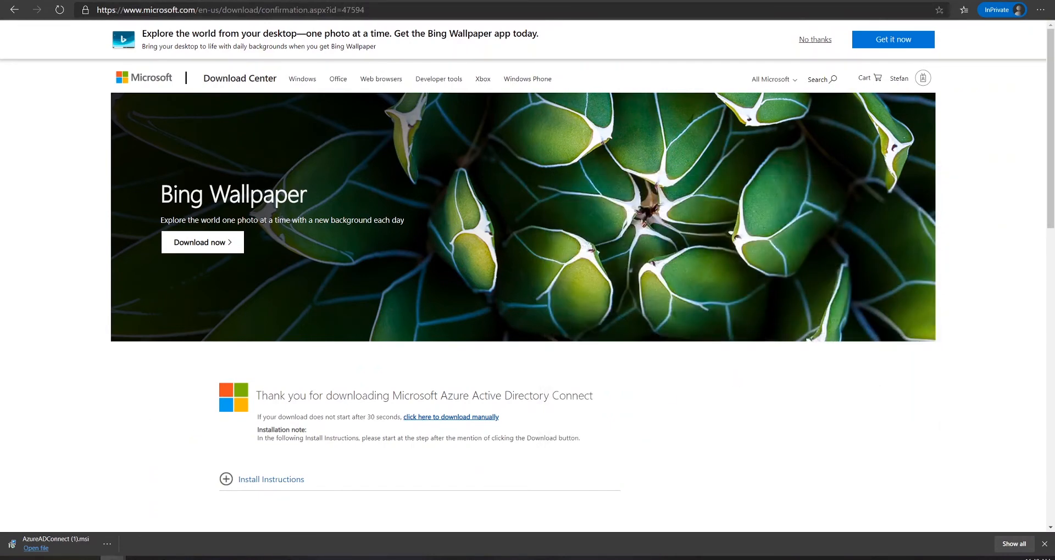
Restart adVM from its Azure portal overview, then view the Azure Active Directory overview
left_click(372, 1)
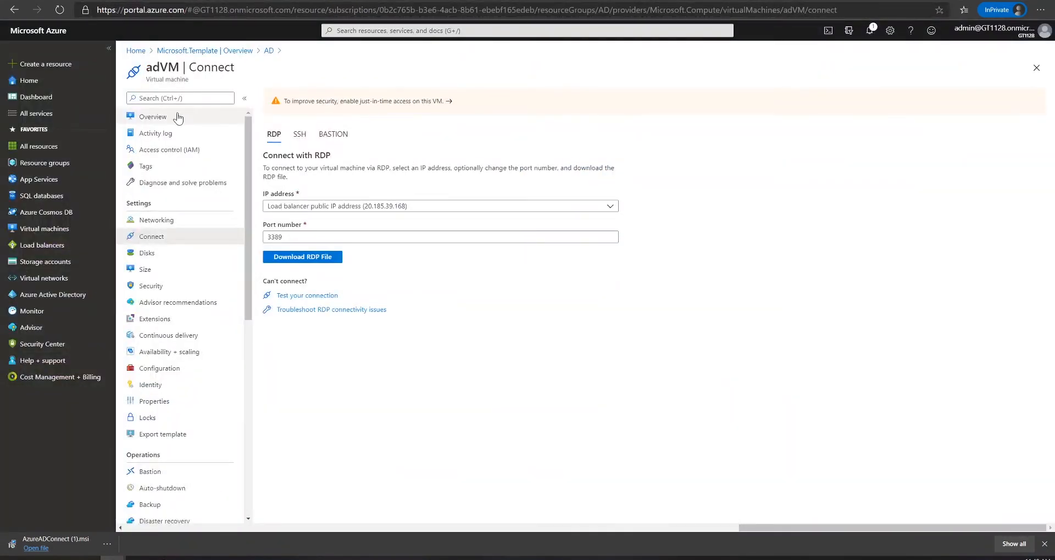
left_click(178, 118)
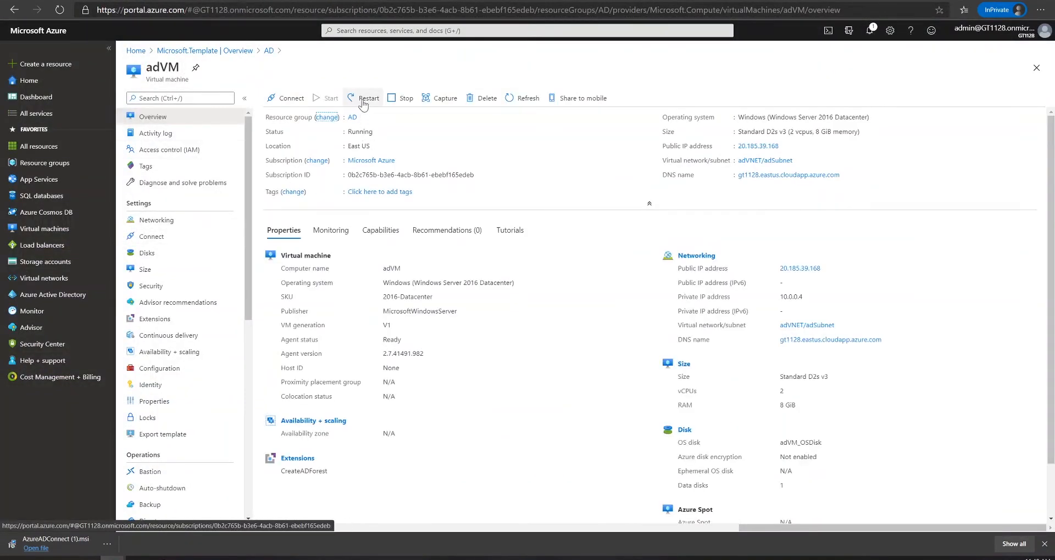
left_click(362, 100)
left_click(286, 159)
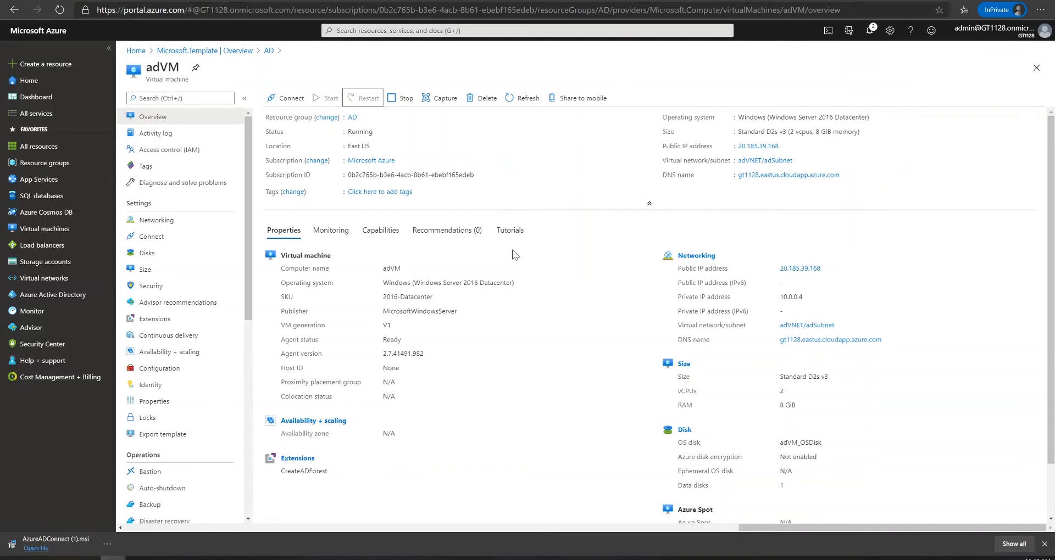
left_click(80, 296)
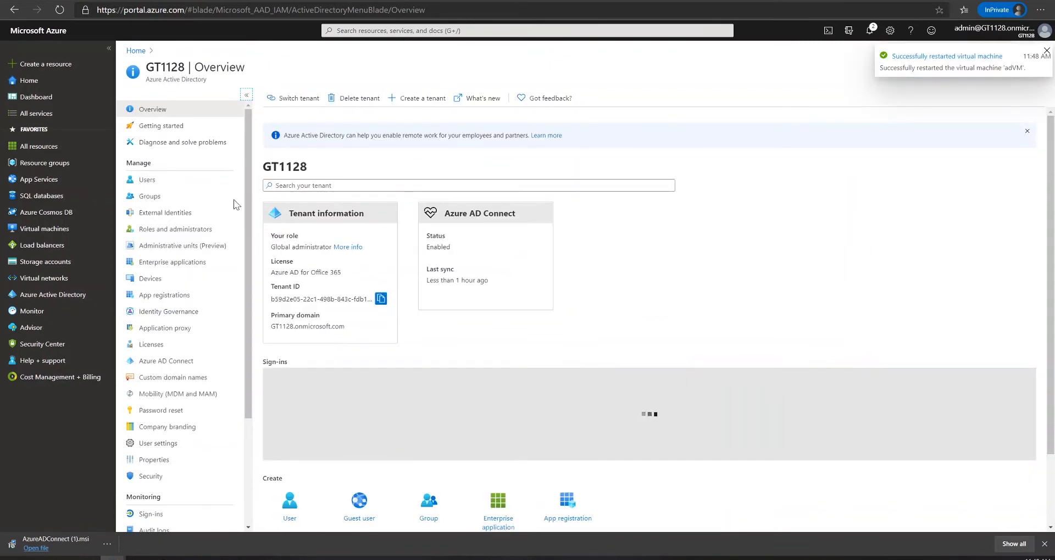
Confirm the On-Premises Directory Synchronization Service Account appears in All users, then reopen adVM's overview
left_click(148, 180)
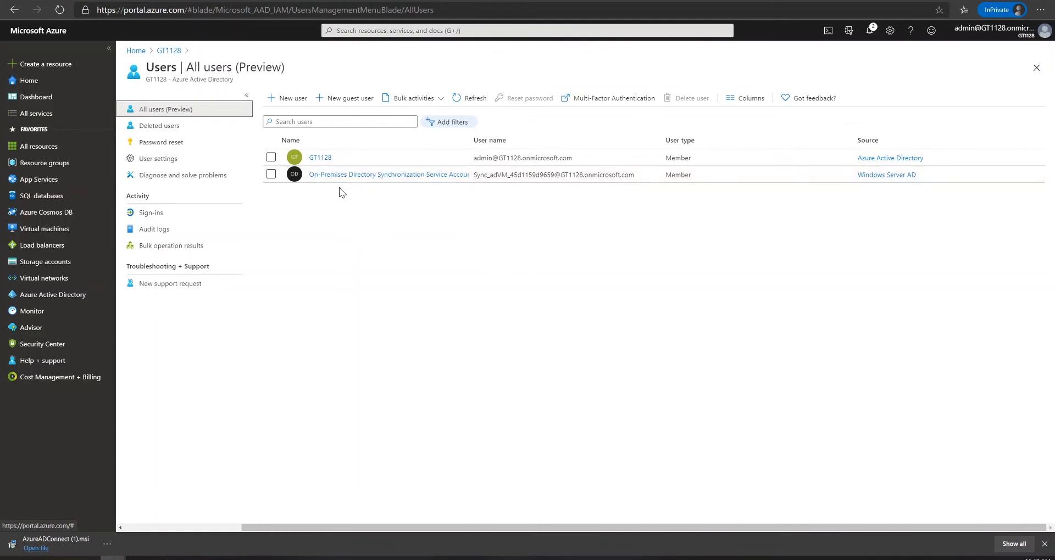
left_click(43, 87)
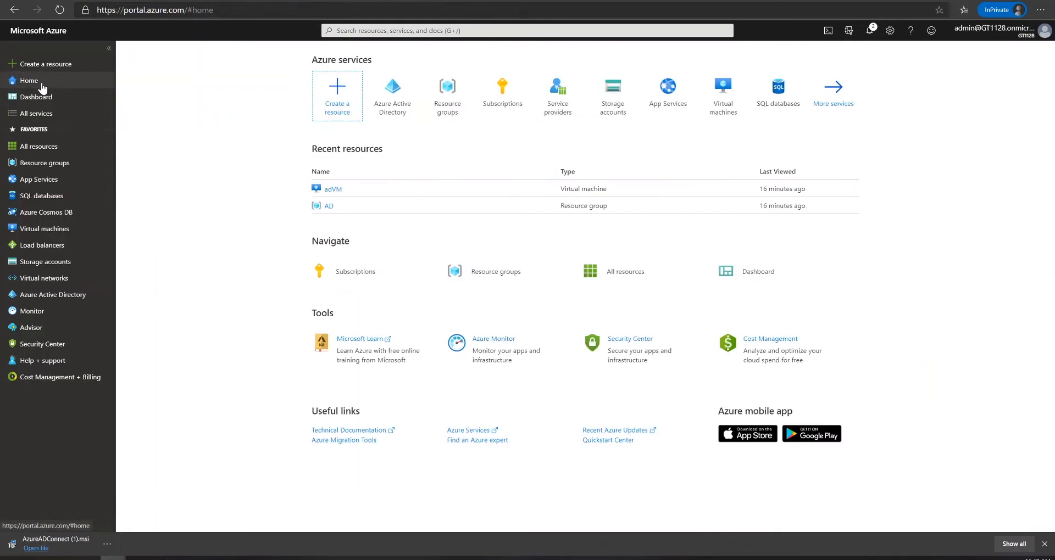
left_click(332, 189)
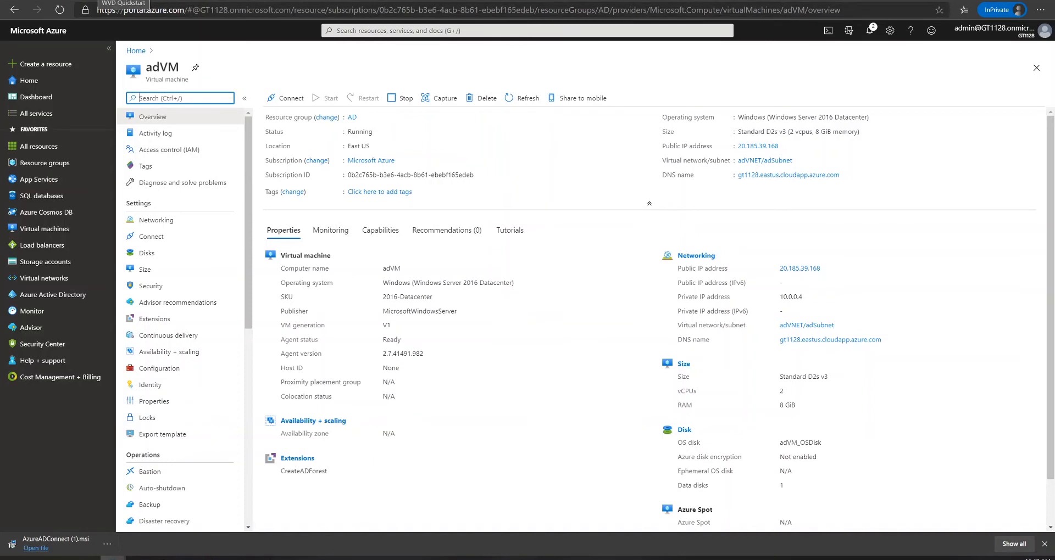
On the WVD Quickstart how-to page, find ARM Deployment: Azure DevOps Setup and launch Deploy to Azure
left_click(99, 1)
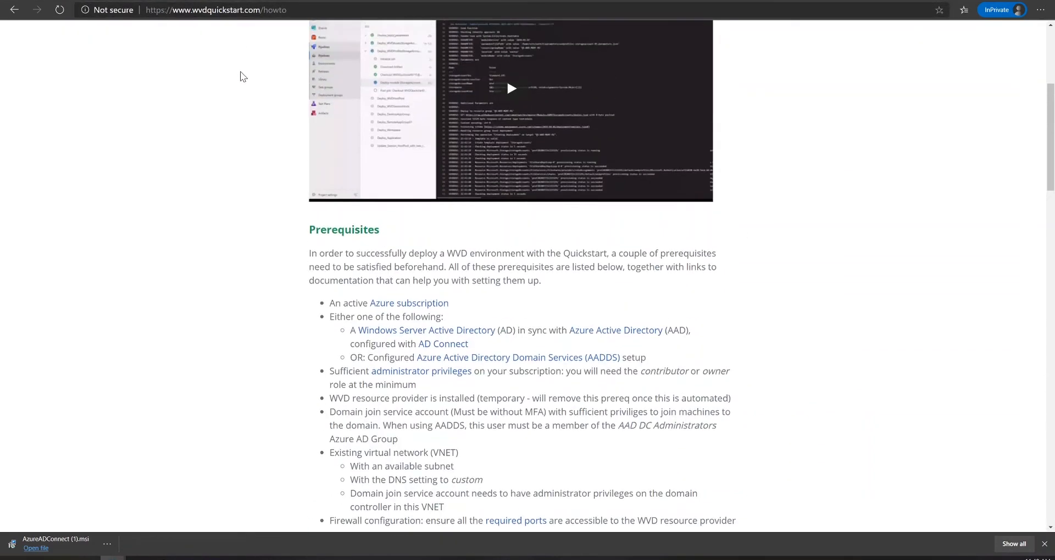
scroll(242, 76, "up", 5)
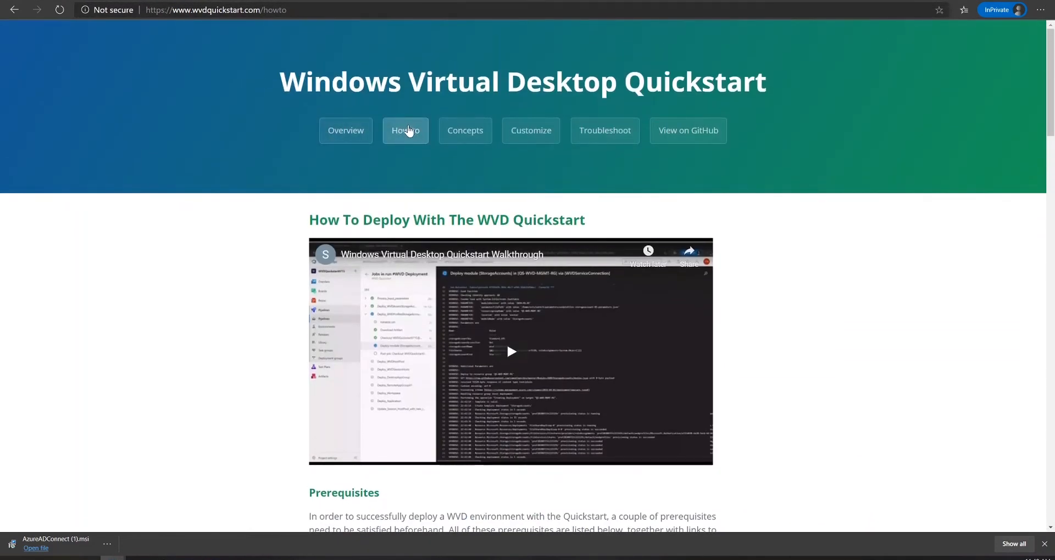
scroll(321, 213, "down", 5)
scroll(321, 213, "down", 3)
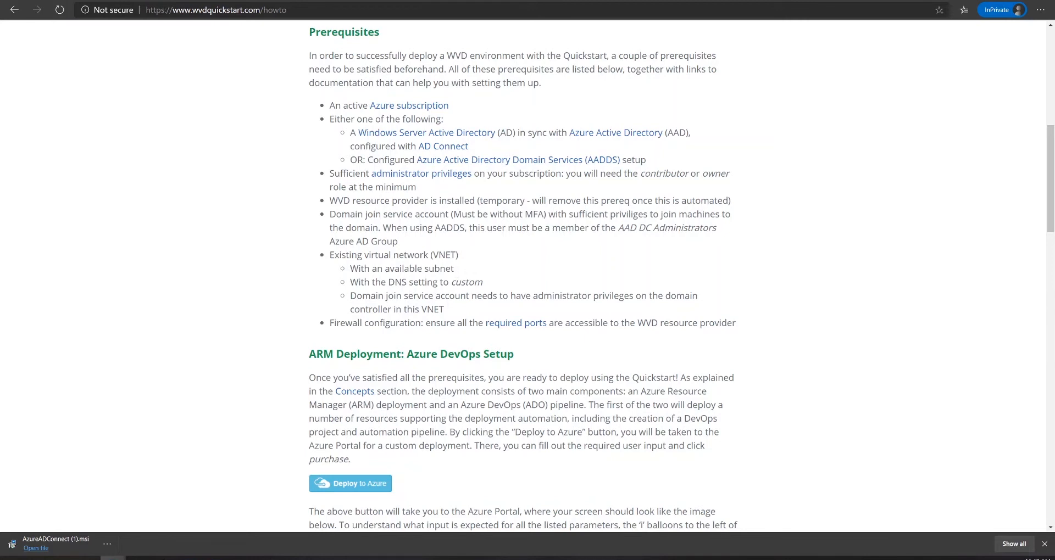
scroll(353, 254, "down", 4)
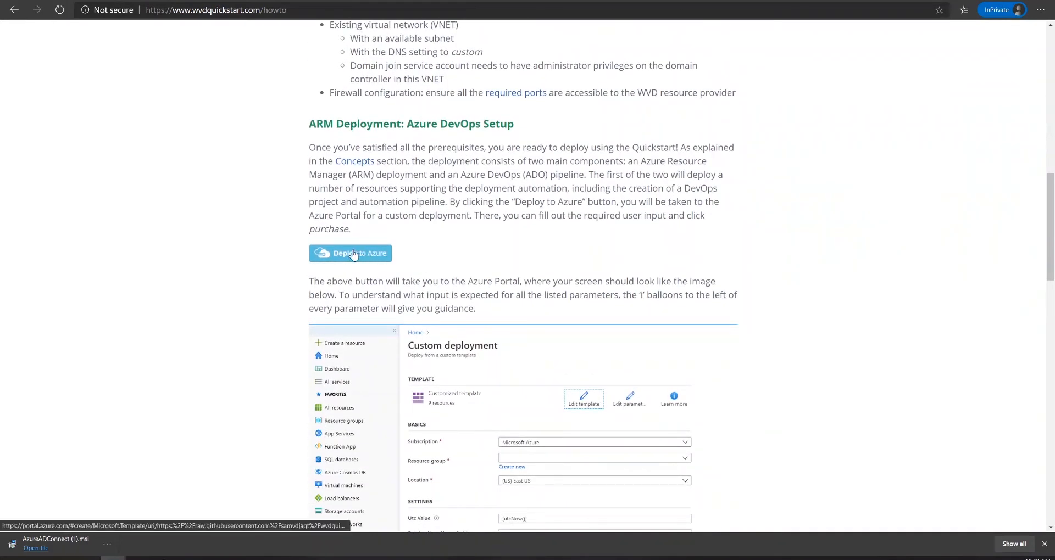
left_click(353, 252)
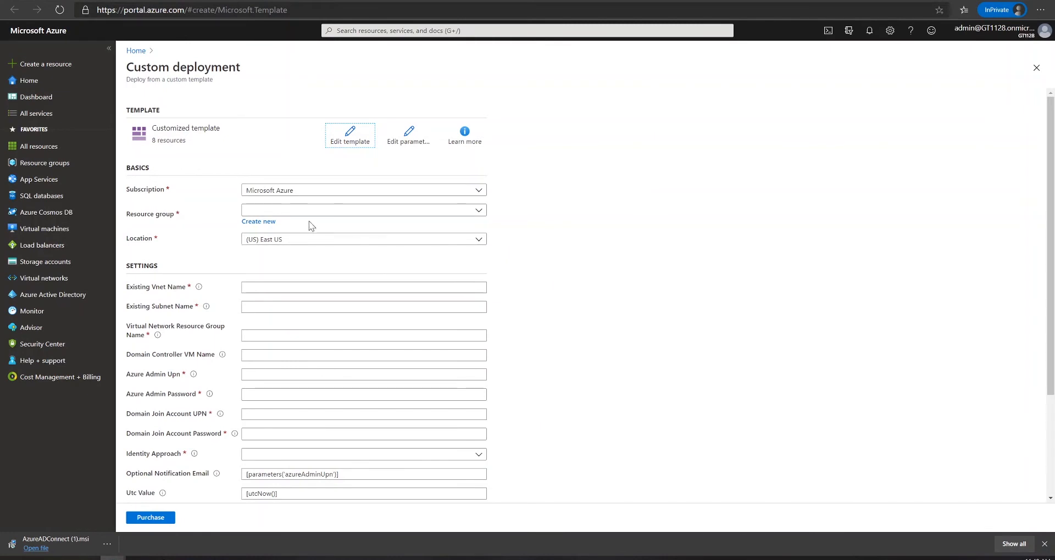
Create the new resource group WVD, then look up the adVNET network in the AD resource group
left_click(258, 221)
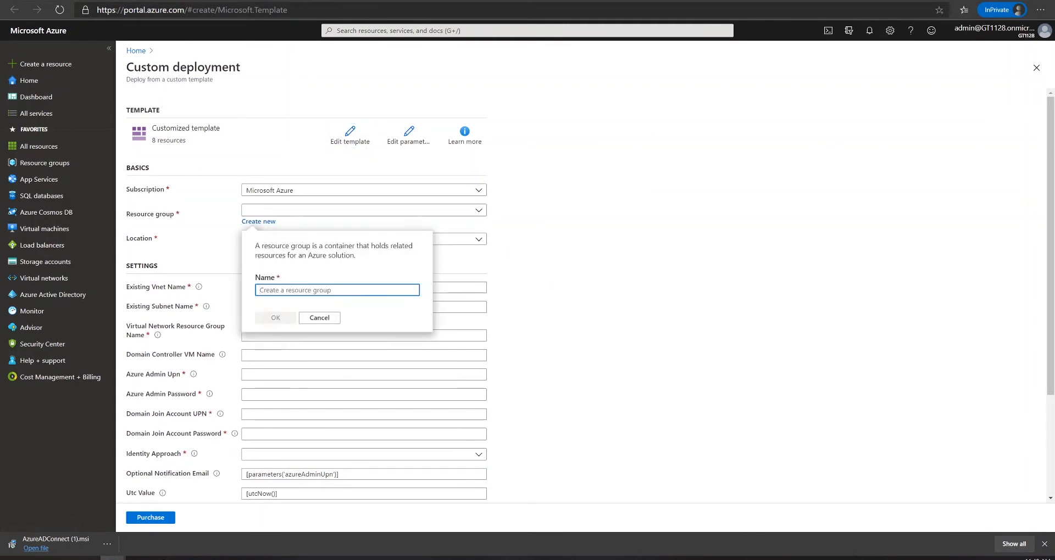
type("WVD")
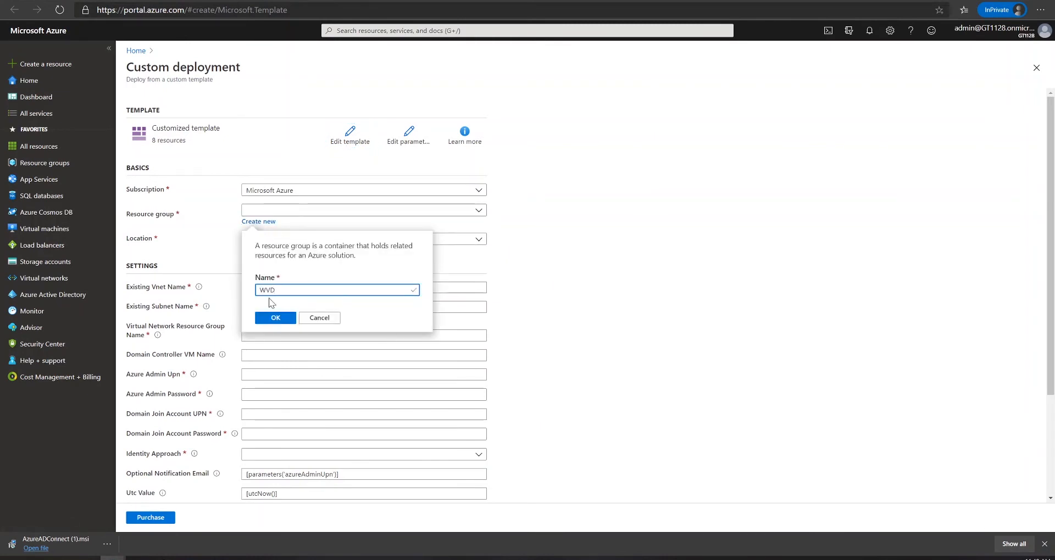
left_click(273, 317)
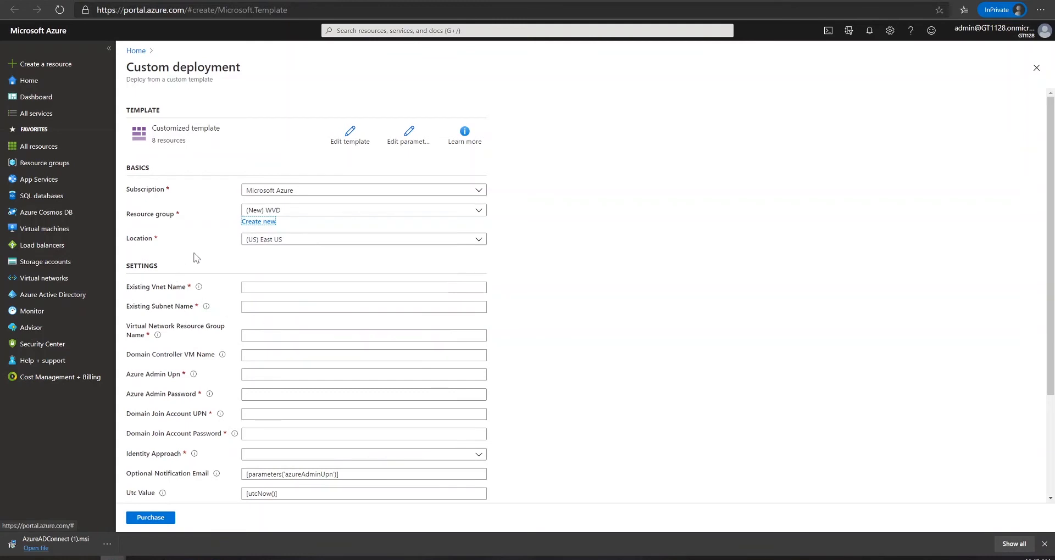
scroll(219, 260, "down", 1)
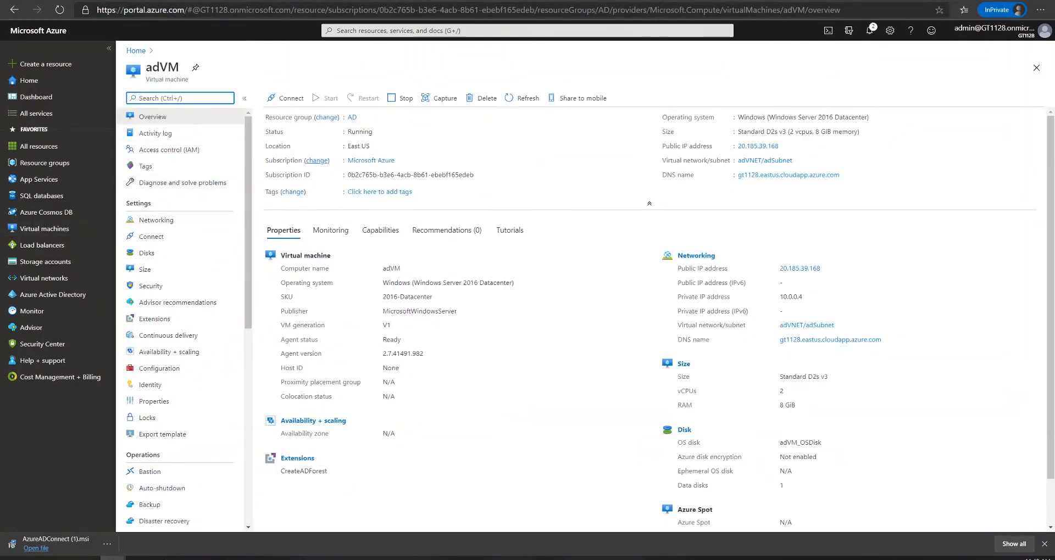
left_click(353, 117)
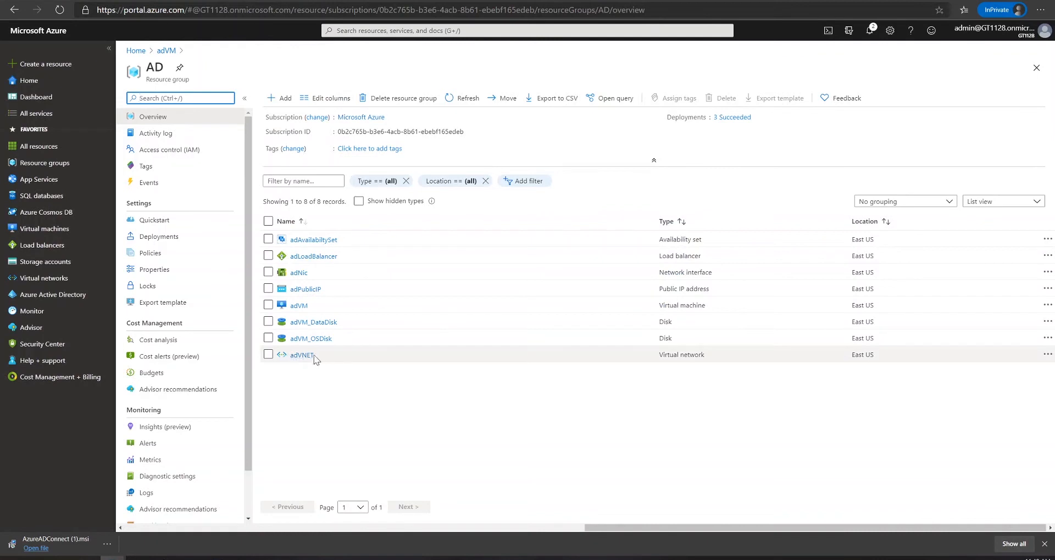
left_click(300, 354)
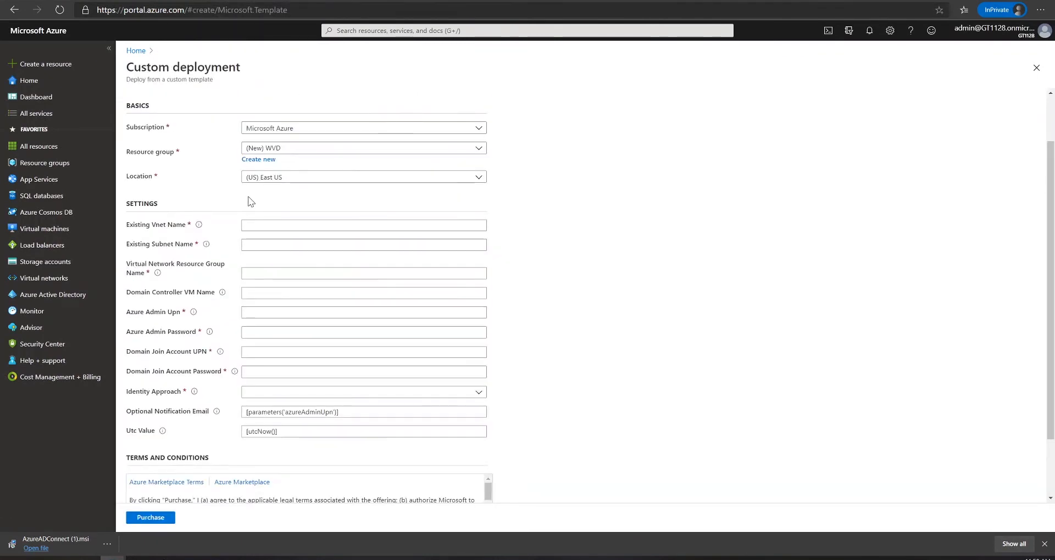
Enter virtual network adVnet, subnet adSubnet, network resource group AD and VM name adVM
left_click(364, 225)
type("adVn")
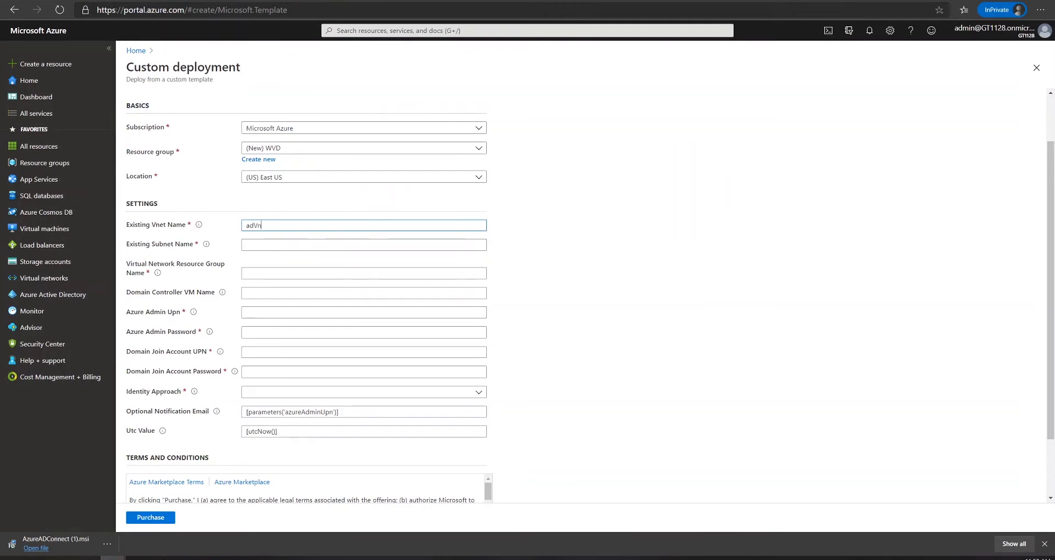
type("et")
left_click(251, 243)
type("adSubn")
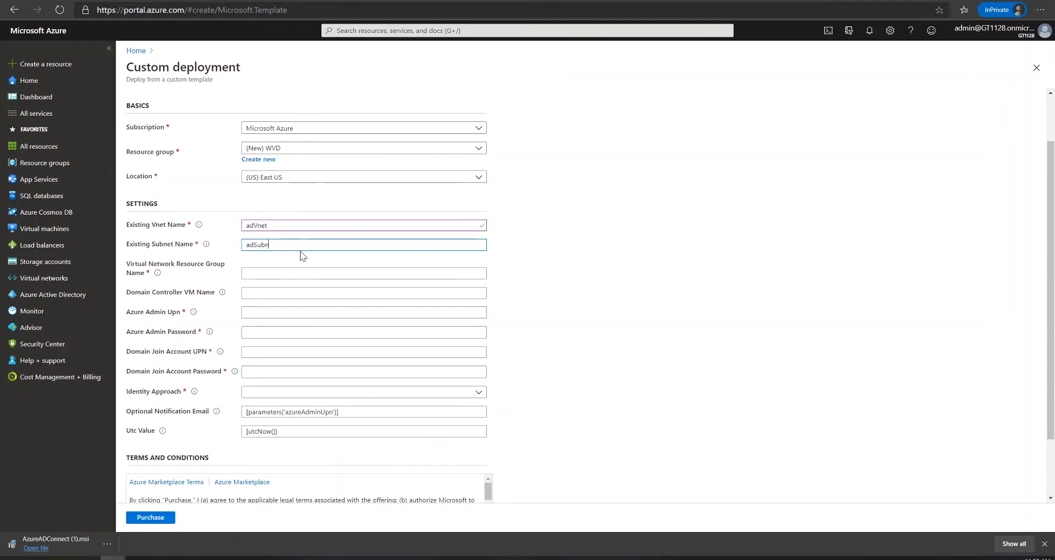
type("et")
key("Tab")
type("AD")
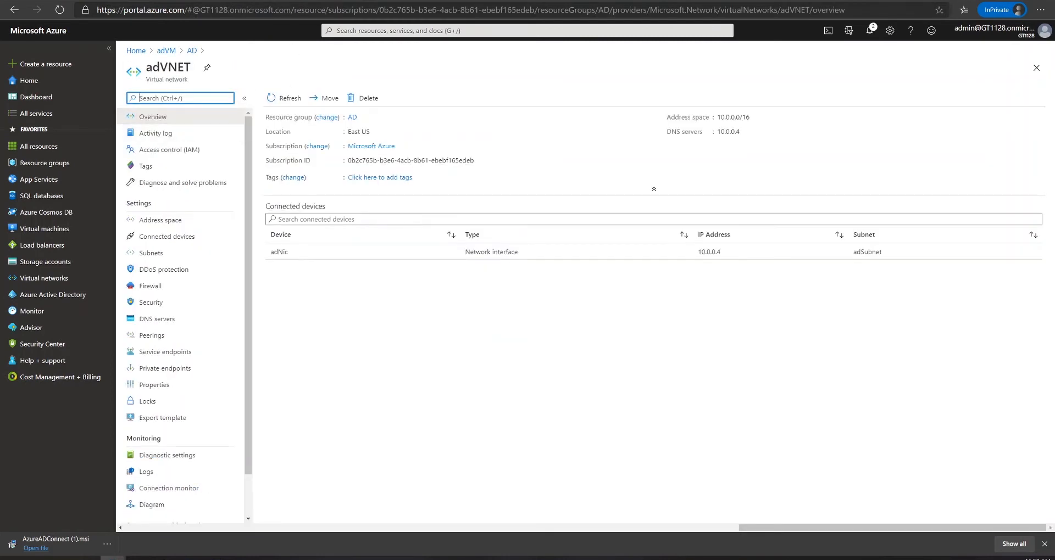
left_click(166, 51)
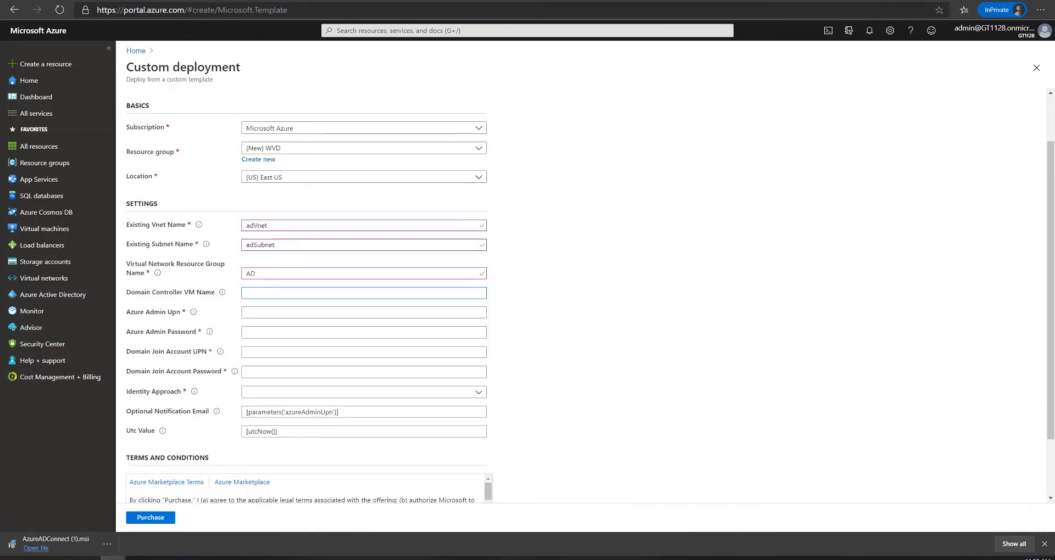
type("adVM")
Fill in the Azure admin and domain join account UPNs and passwords
key("Tab")
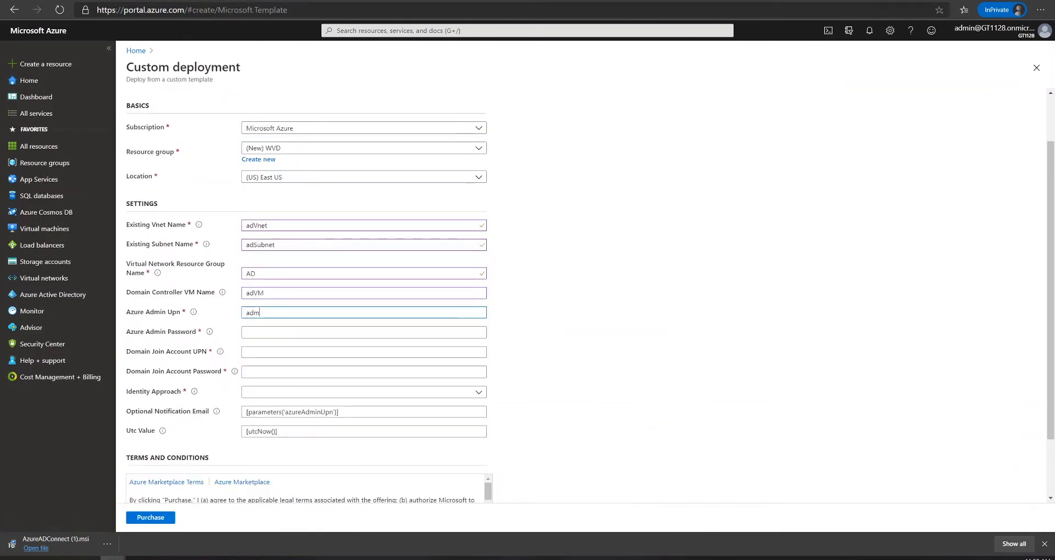
key("Tab")
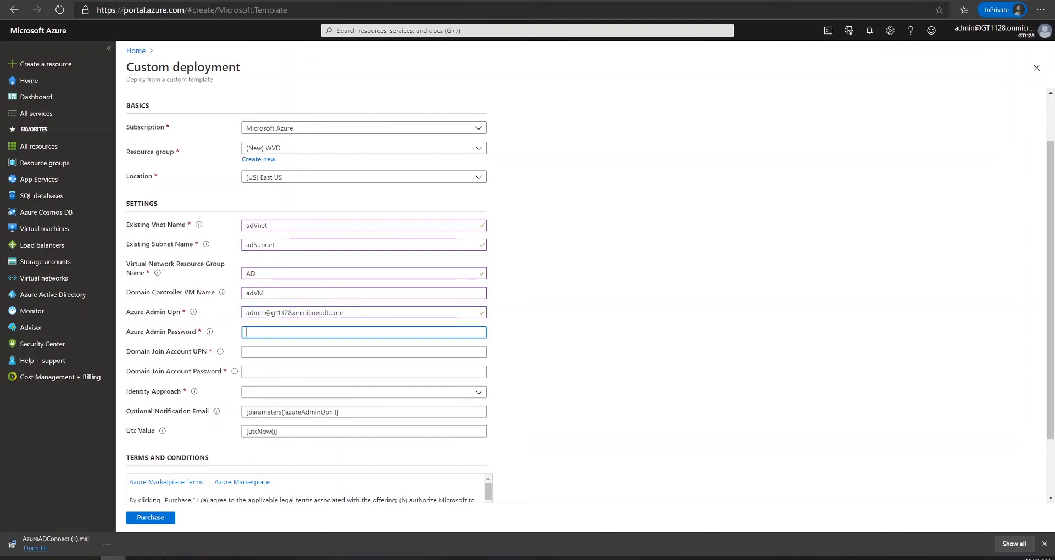
type("P•••••••••••••")
key("Tab")
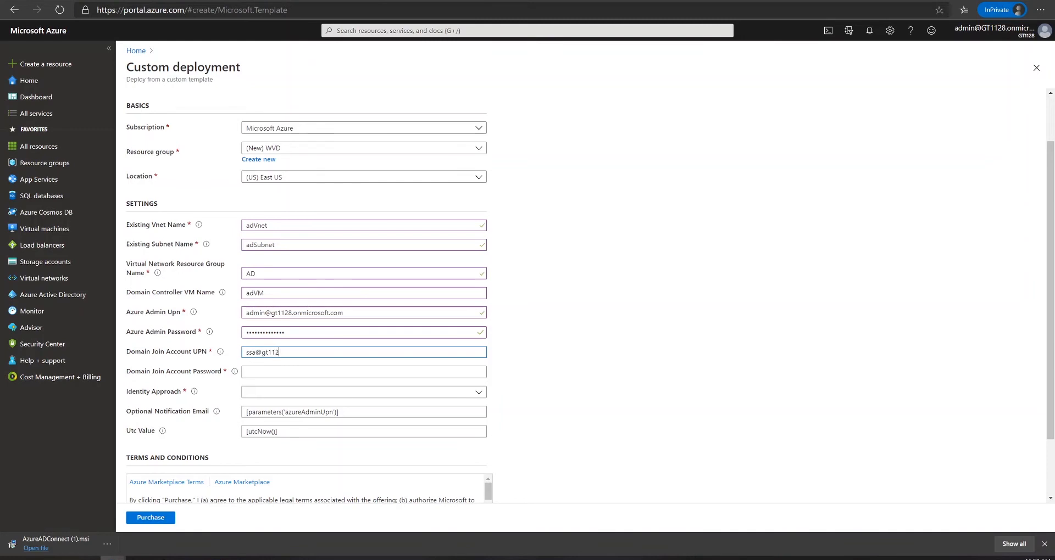
key("Tab")
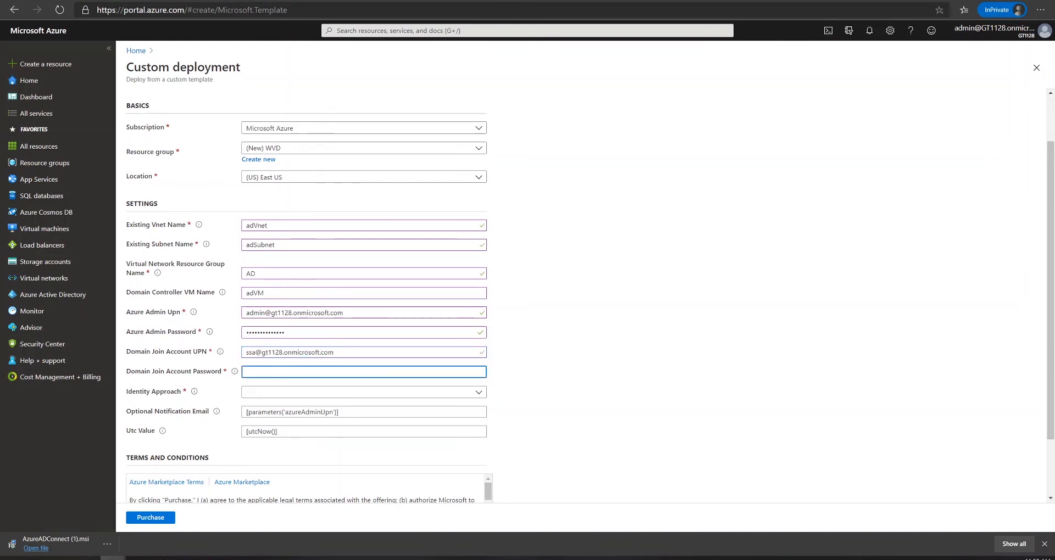
type("•••••••••••")
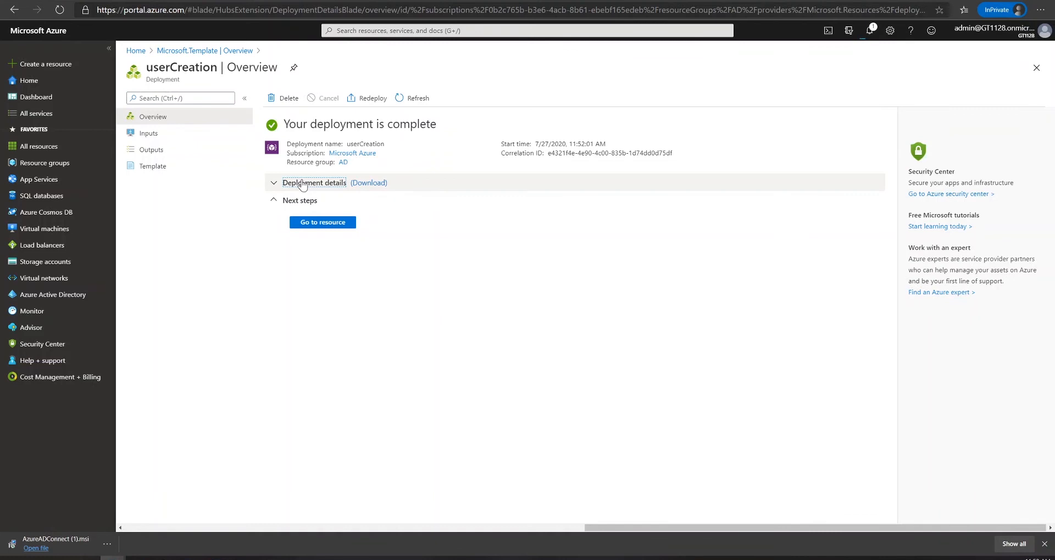
left_click(276, 185)
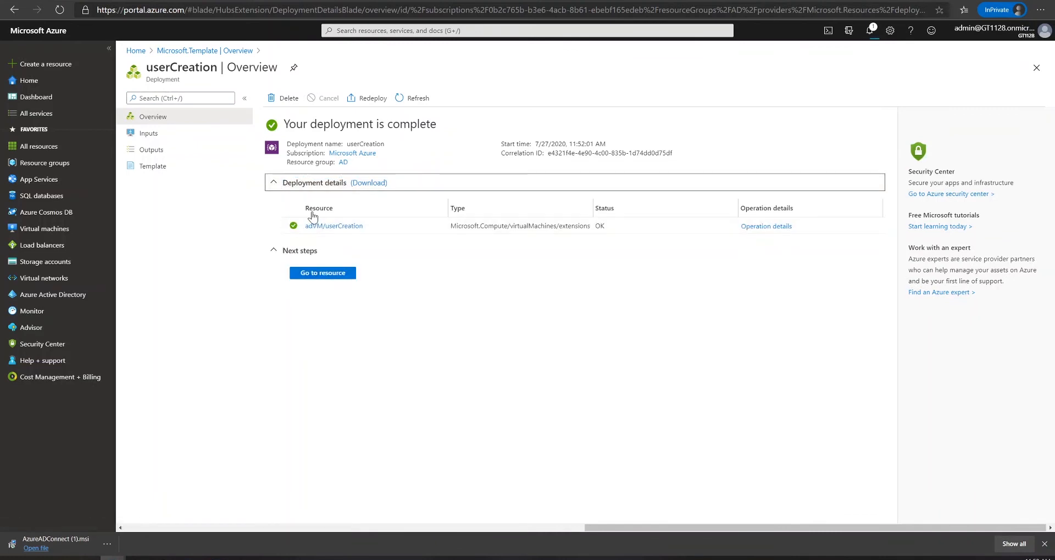
Check the Microsoft.Template deployment, refresh the WVD group's 10 resources, and return to the guide's DevOps Pipeline section
left_click(198, 52)
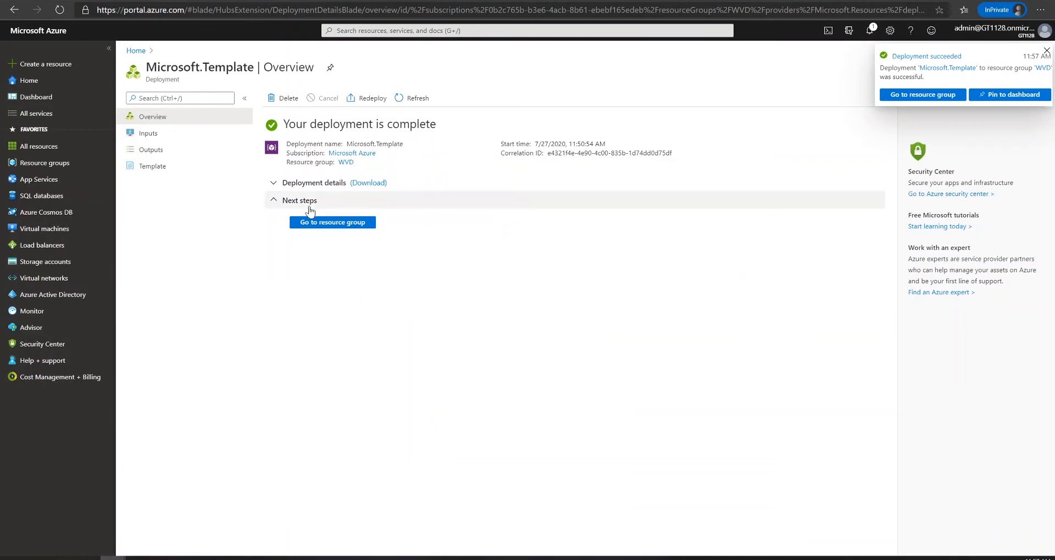
left_click(346, 162)
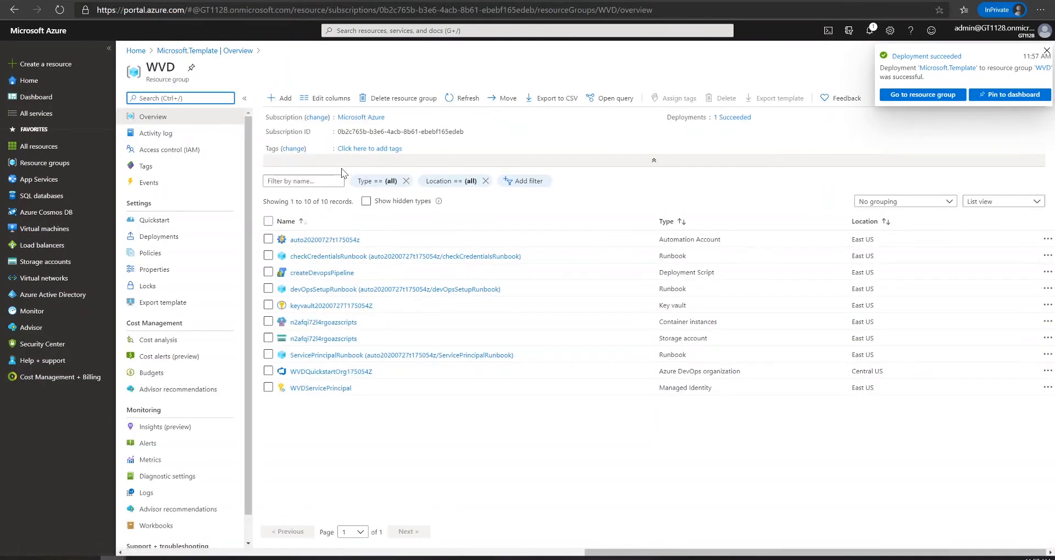
left_click(463, 102)
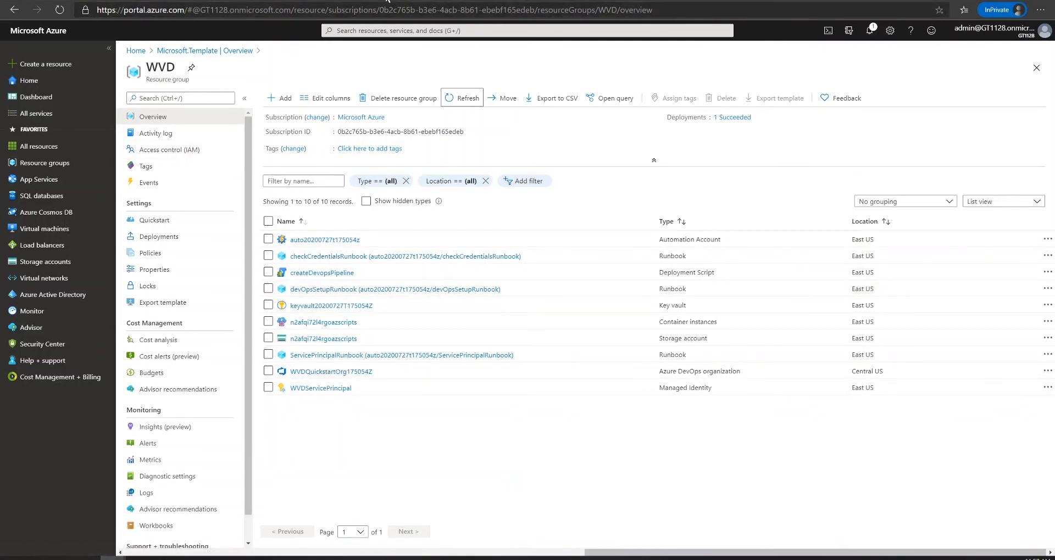
key("ctrl+shift+Tab")
scroll(280, 211, "down", 13)
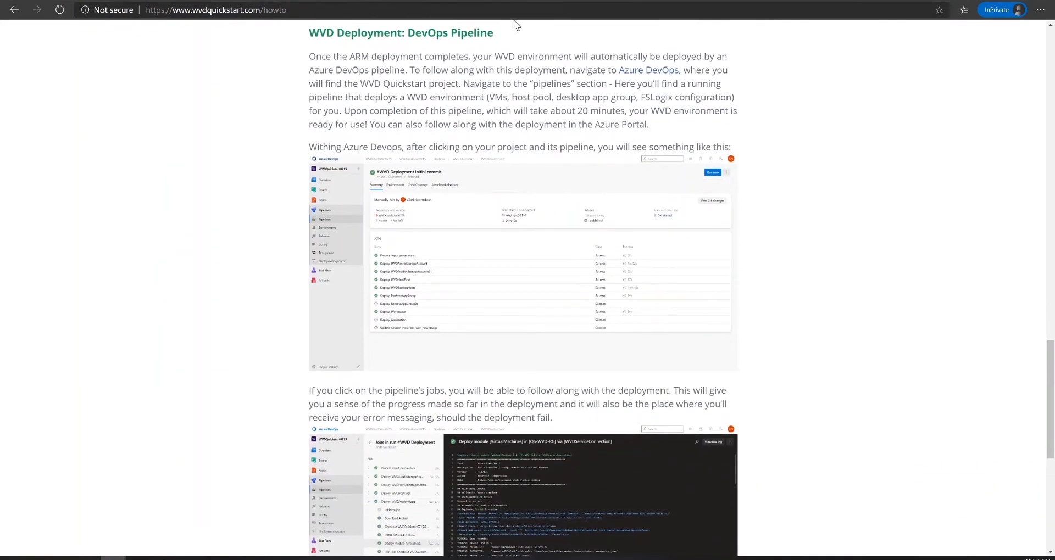
Sign in to Azure DevOps and view the Pipelines of project WVDQuickstartProj175054Z
left_click(648, 70)
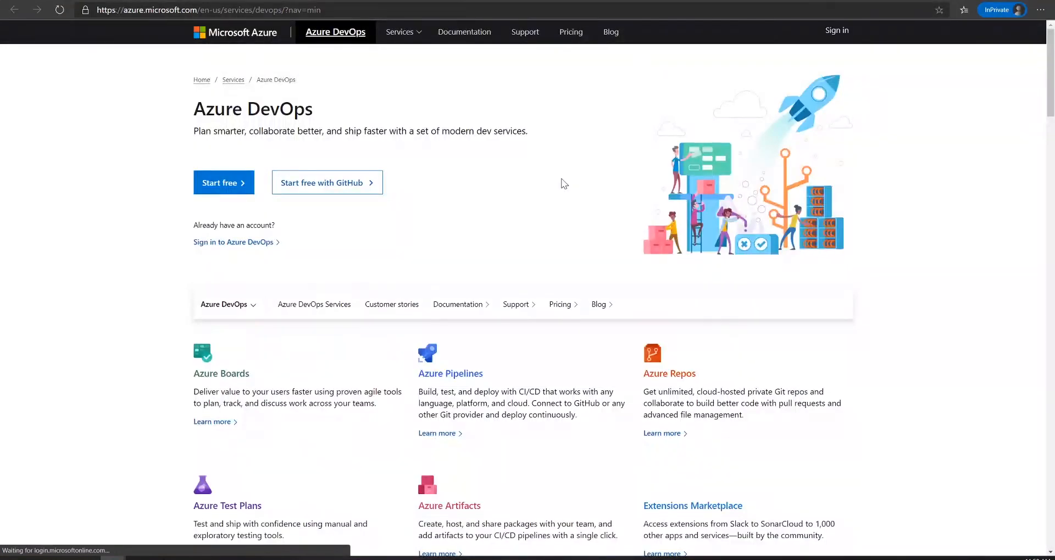
left_click(249, 244)
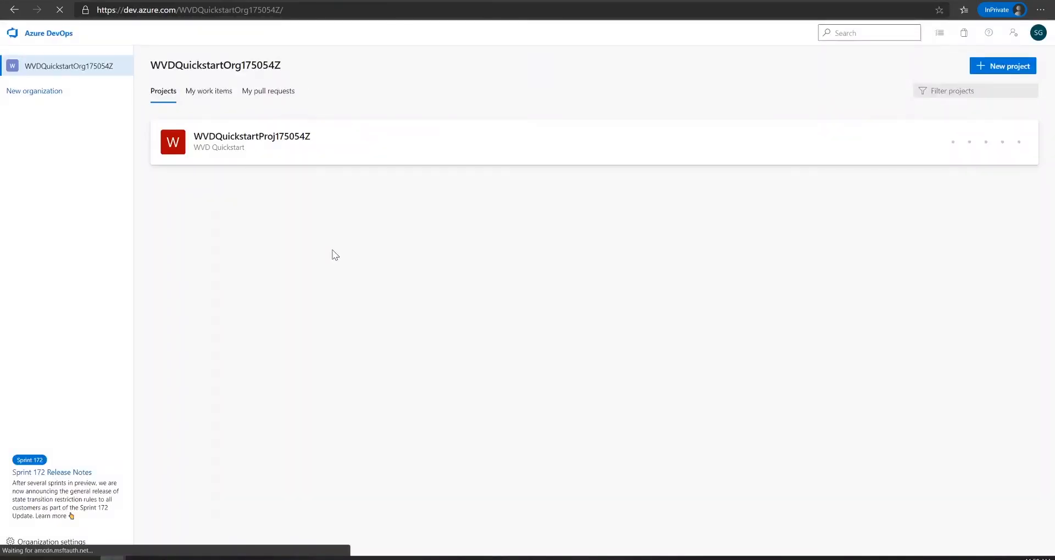
left_click(261, 147)
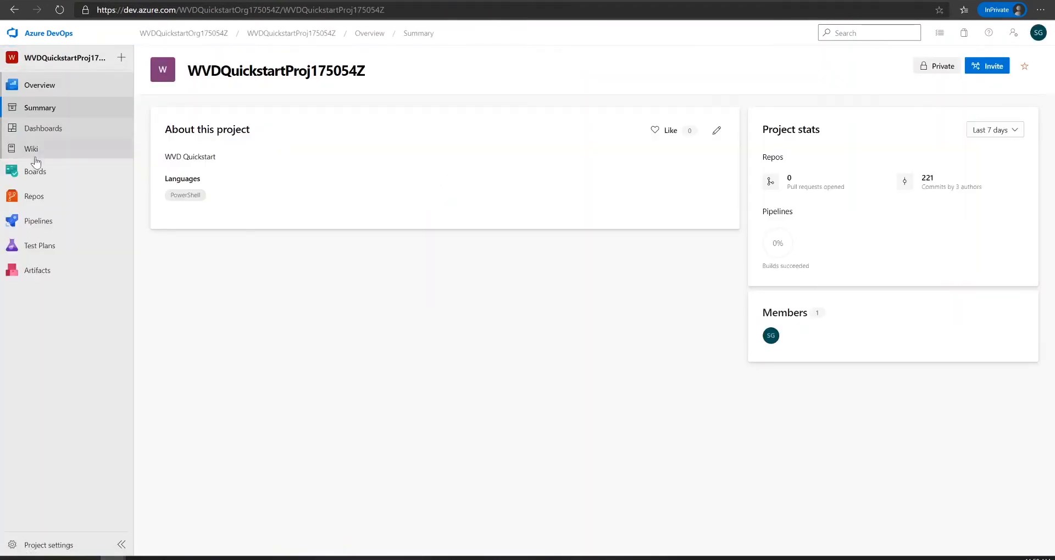
left_click(48, 222)
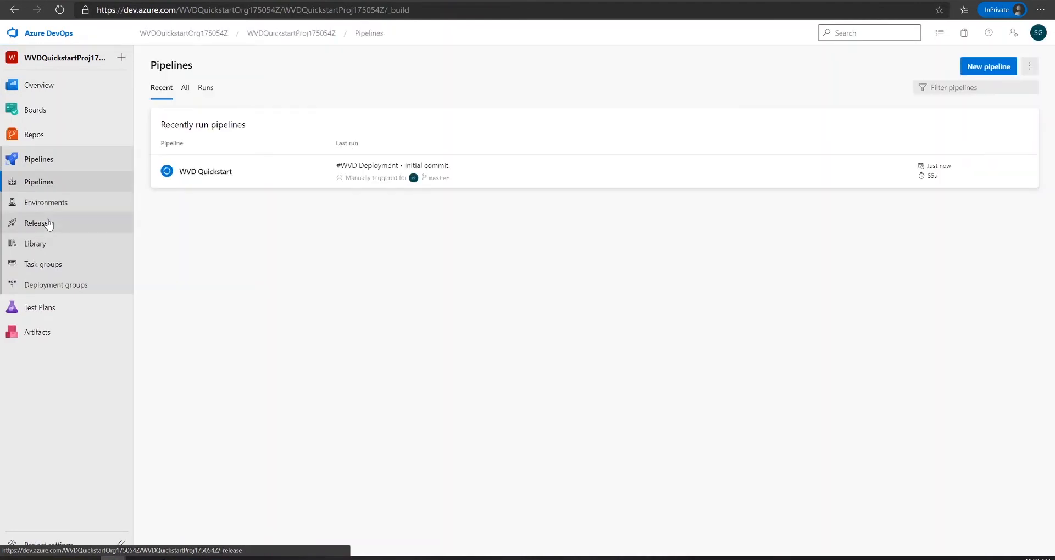